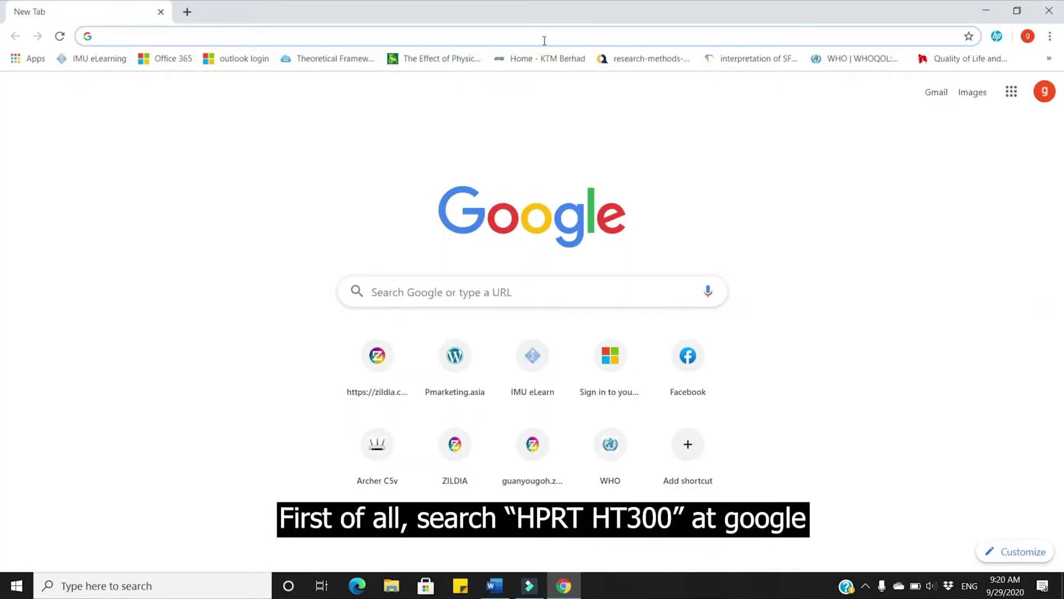
- Search Google for "hprt ht300" and open the HT300/HT330 product page on the HPRT website
text(hprt)
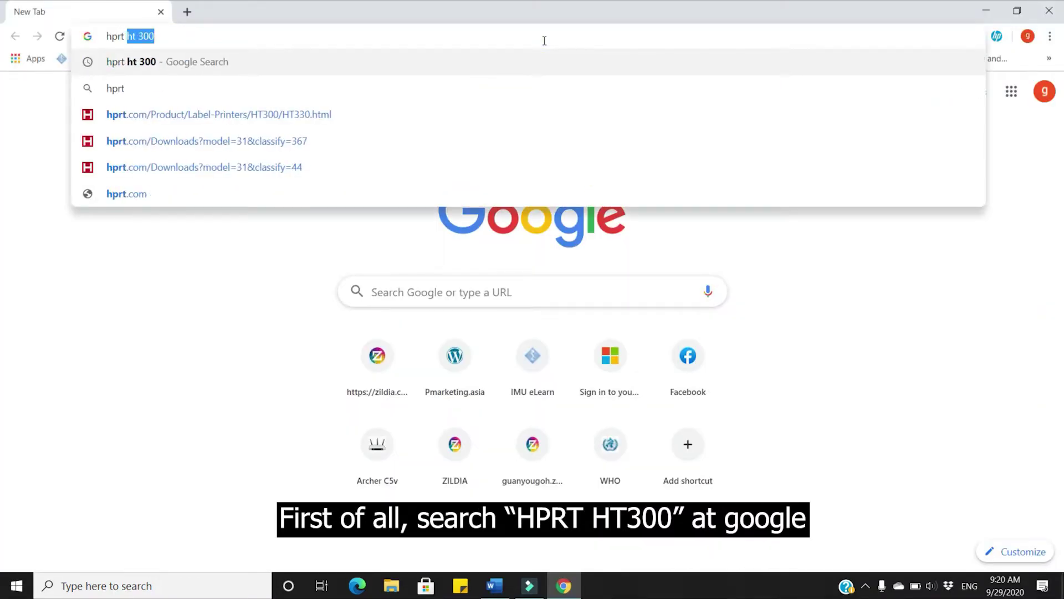
text( ht300)
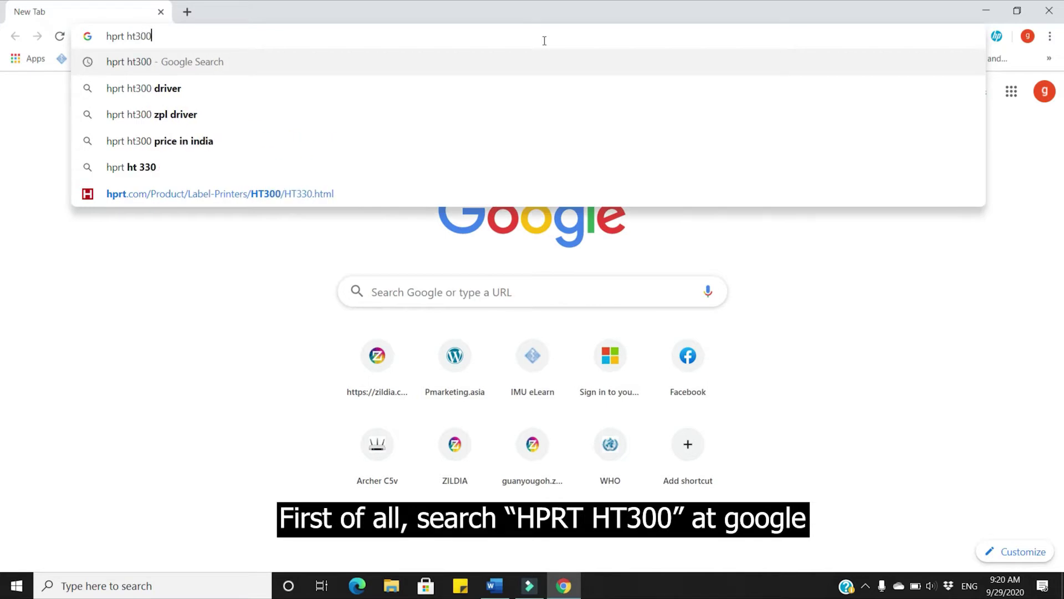
key(Return)
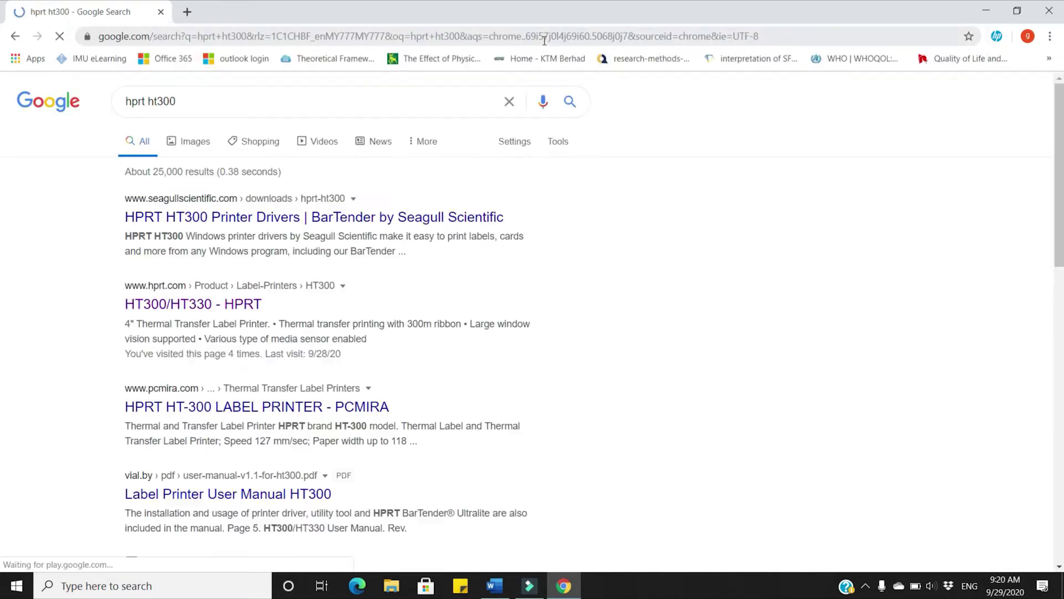
click(158, 304)
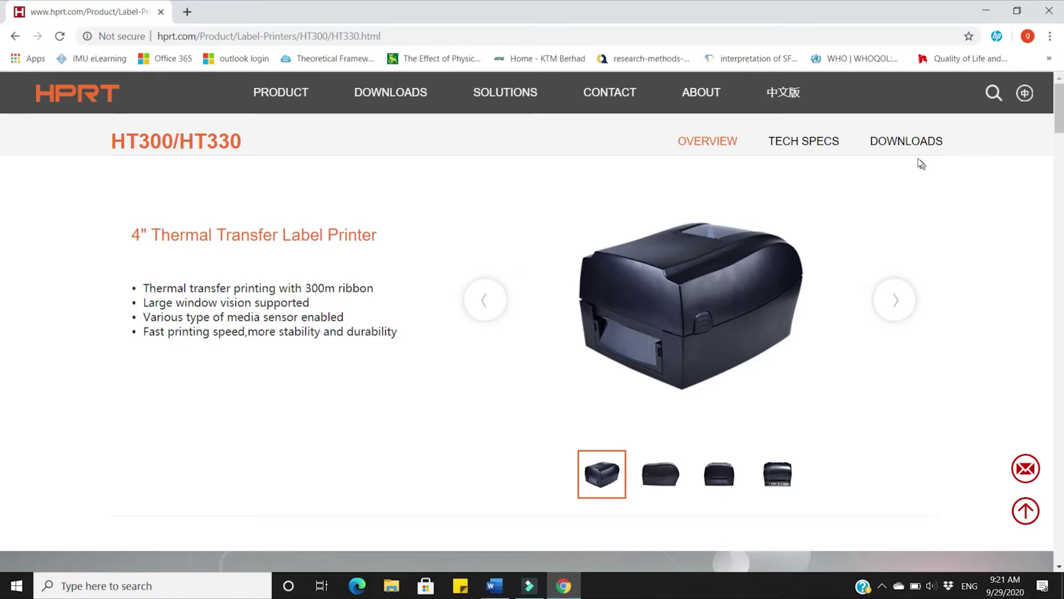
- Download the Windows Label Editor for HT300/HT330 from the product's downloads section
click(905, 144)
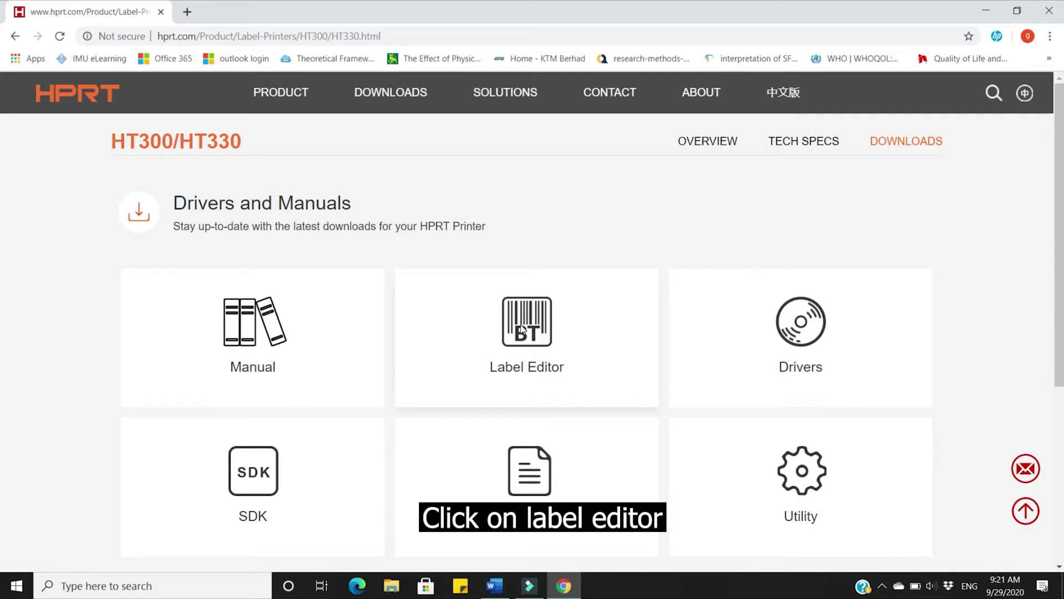
click(540, 326)
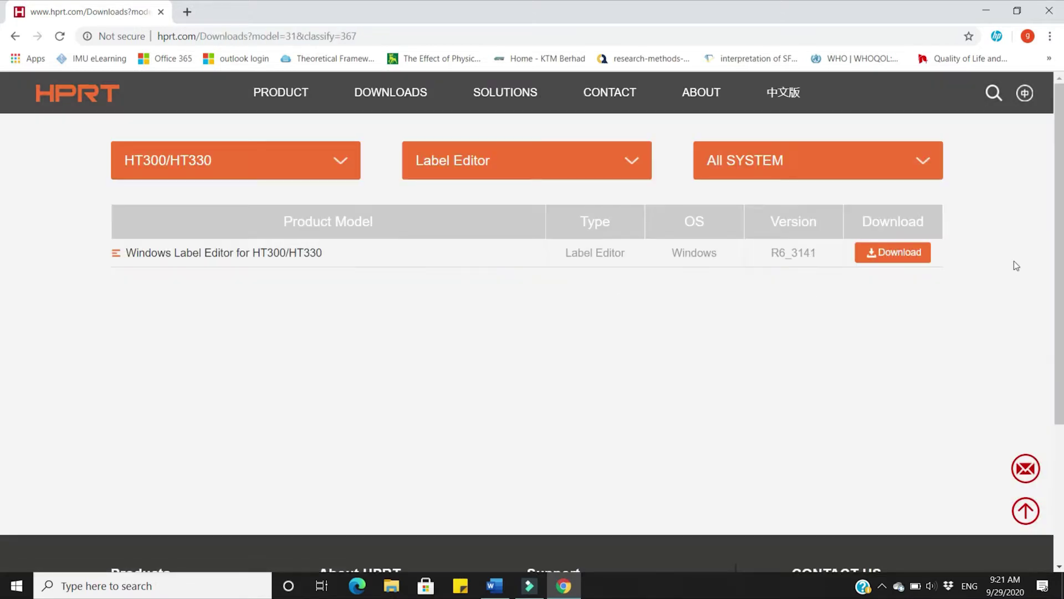
click(884, 255)
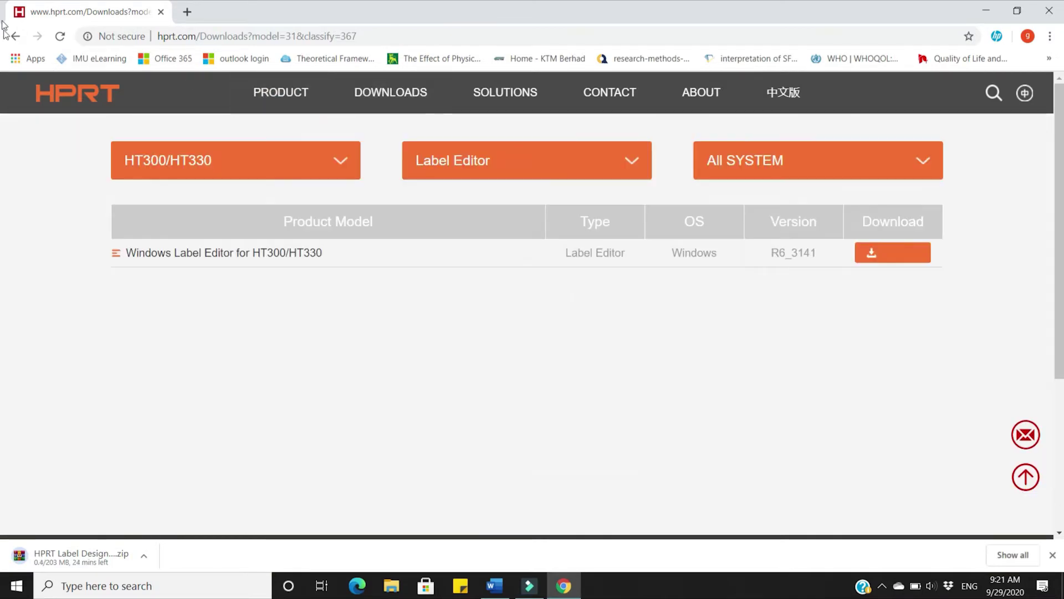
- Return to the HT300/HT330 product page and download the Seagull Windows Driver from its drivers section
click(20, 39)
mouse_move(266, 92)
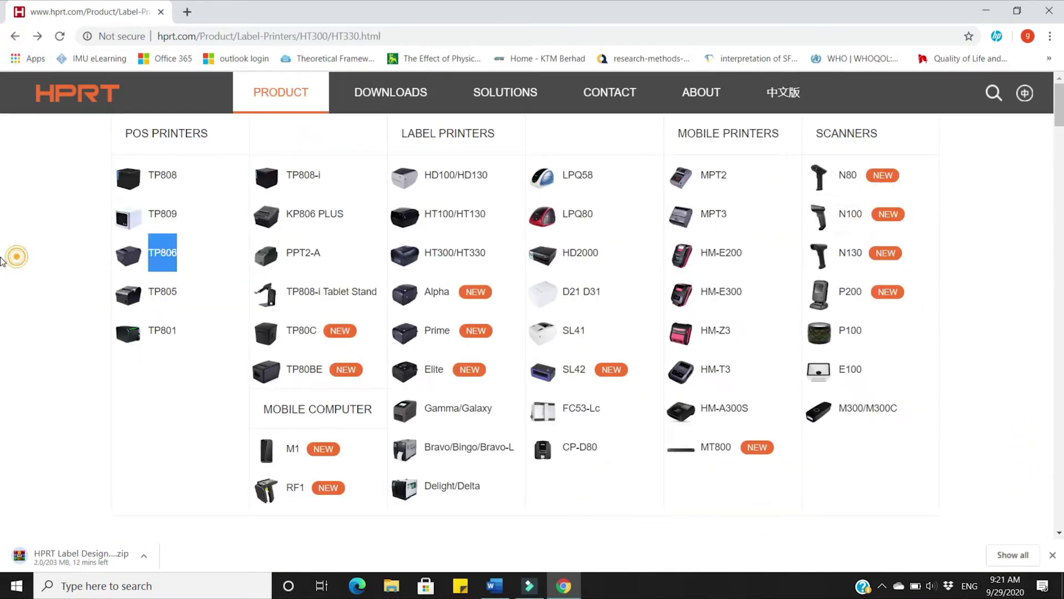
click(909, 142)
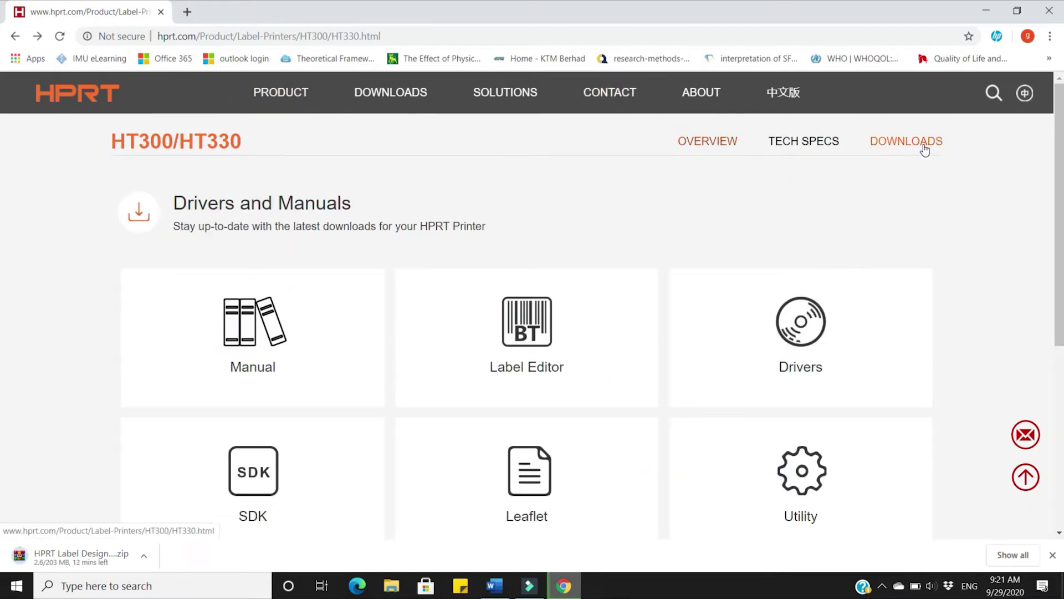
click(812, 339)
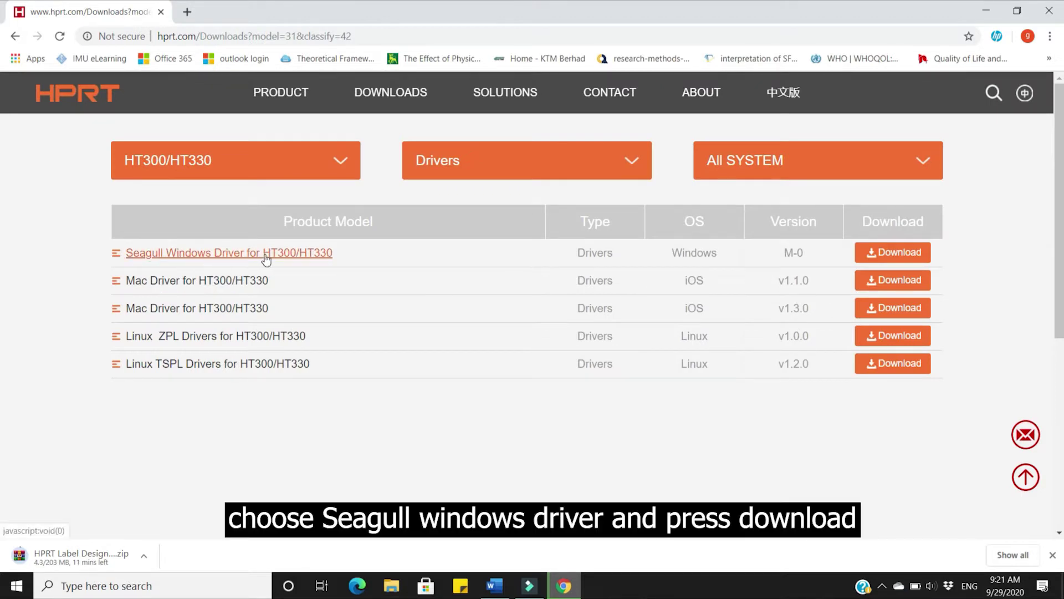
click(913, 252)
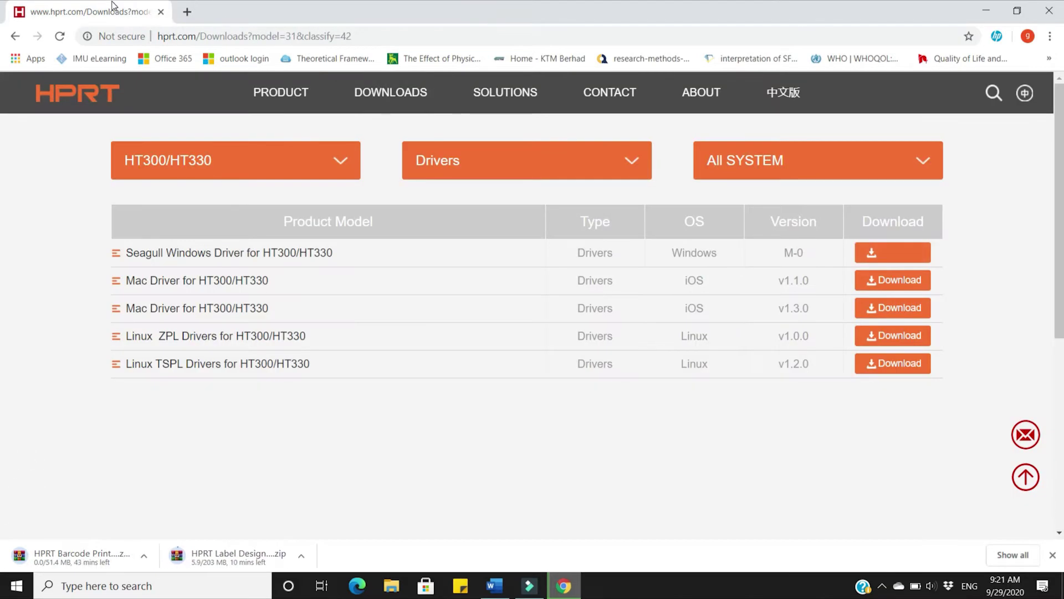
- Return to the HT300/HT330 product page and download the Utility for HT300/HT330, version V2.0.0.10
click(15, 37)
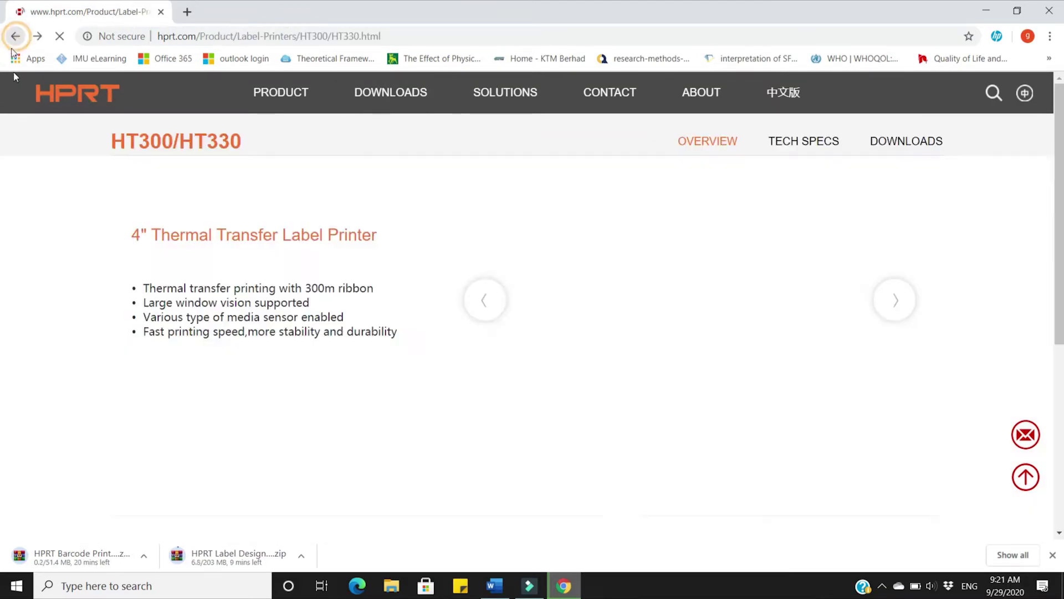
click(920, 145)
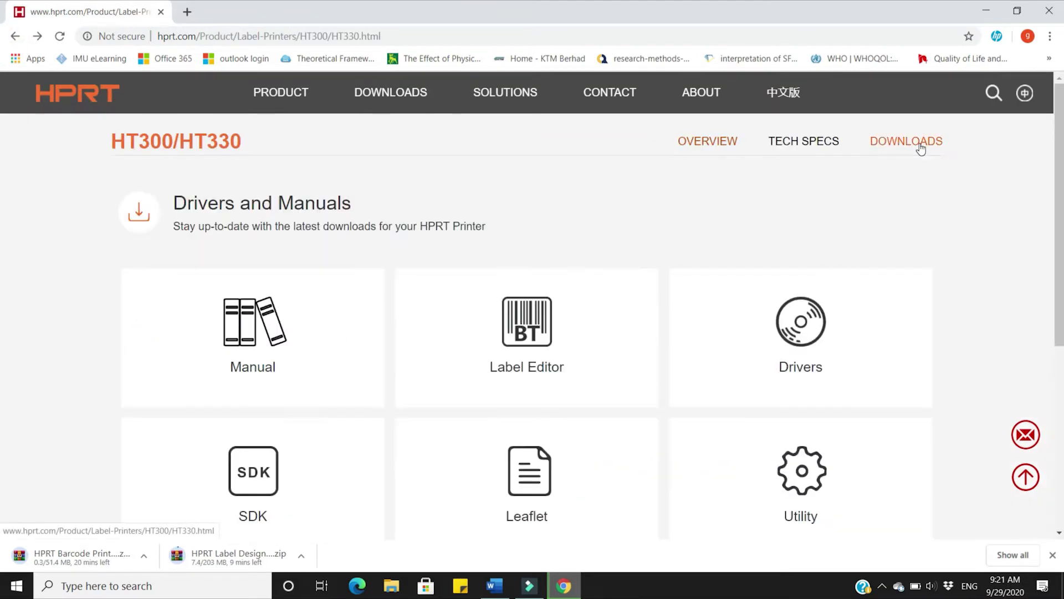
click(809, 482)
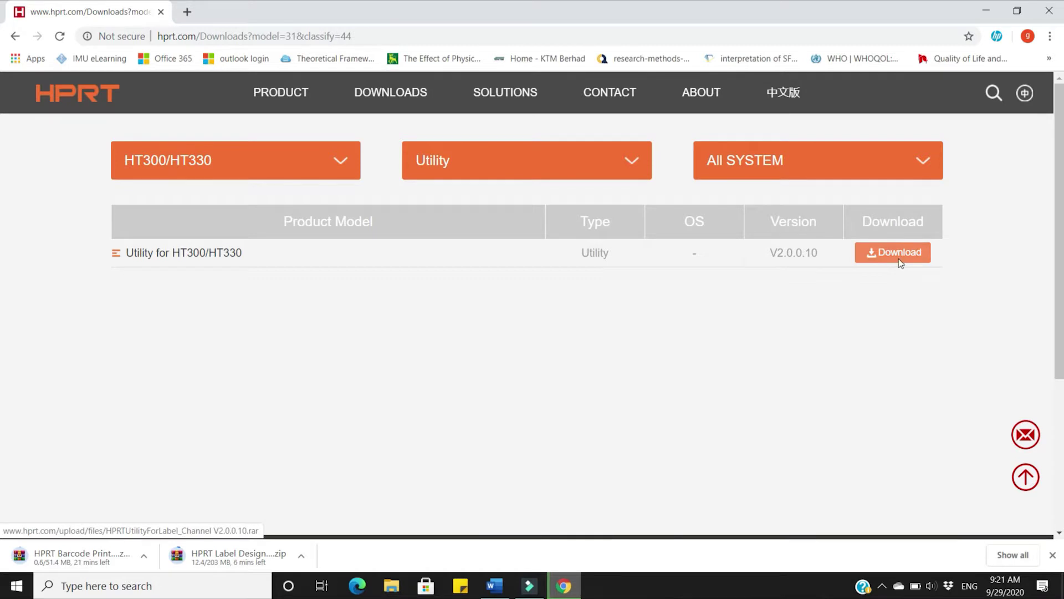
click(900, 259)
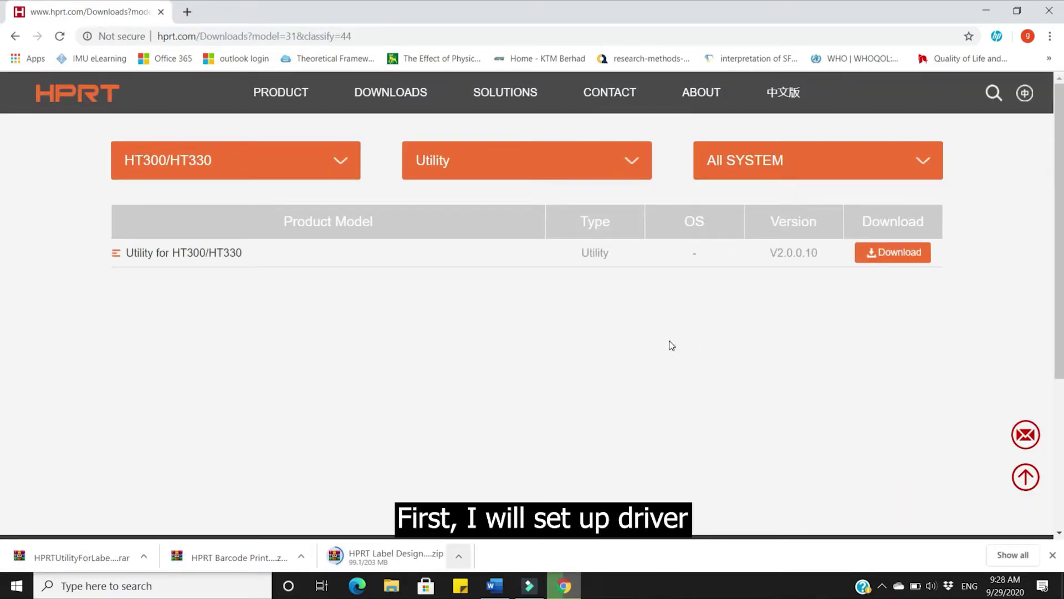
- Run the HPRT barcode printer driver installer from its downloaded archive, accept the license and unpack the drivers, keeping the Driver Wizard option enabled
click(228, 558)
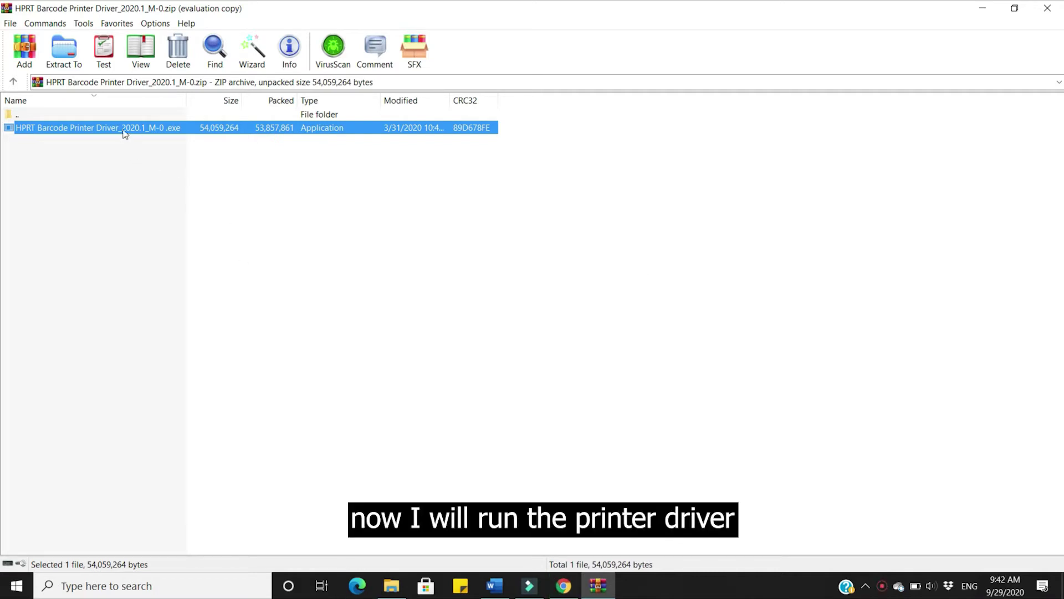
double_click(124, 129)
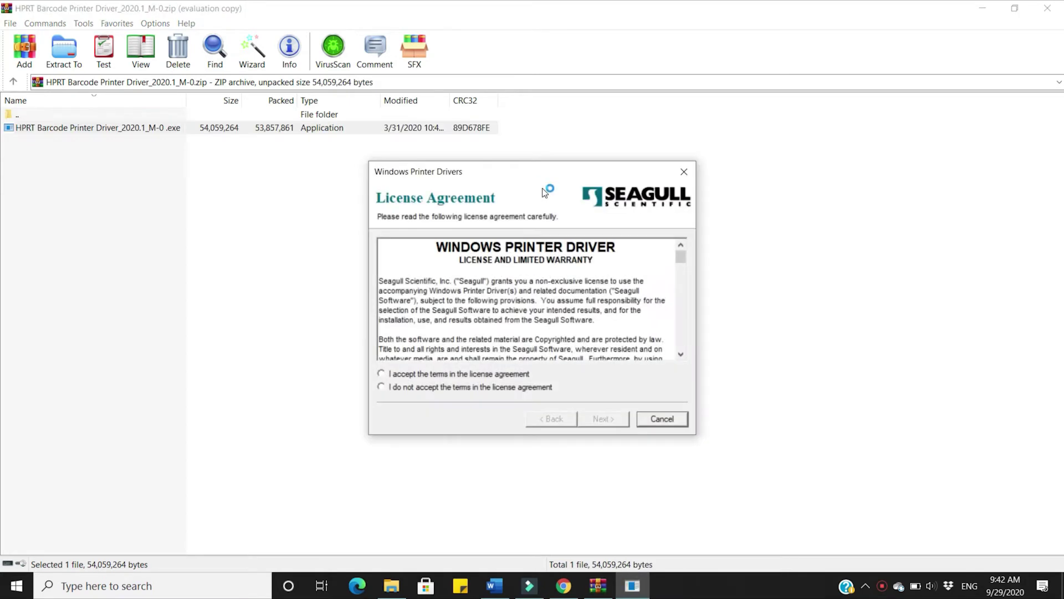
click(383, 373)
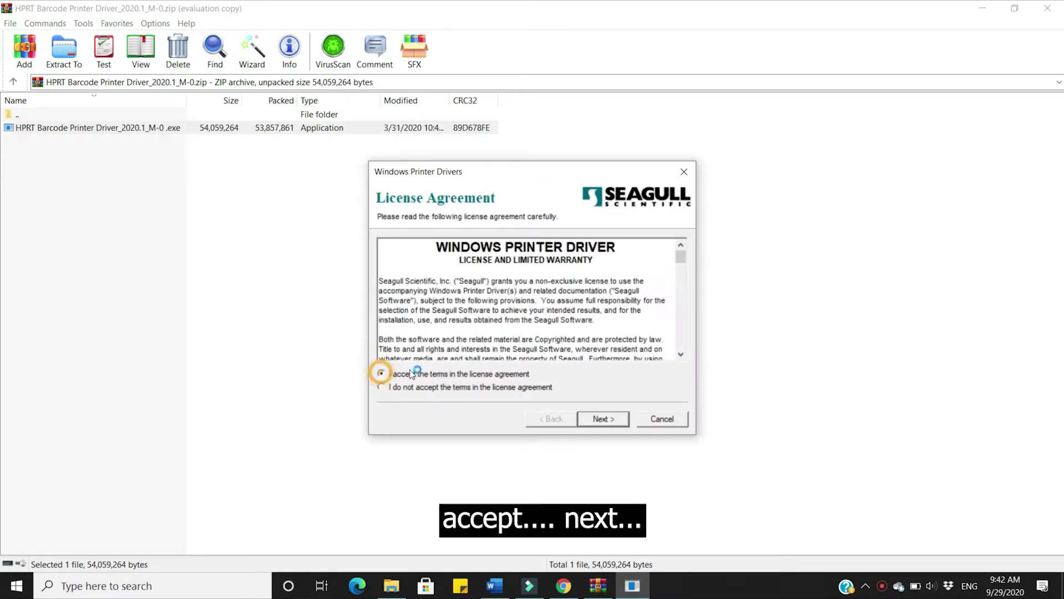
click(600, 419)
click(598, 419)
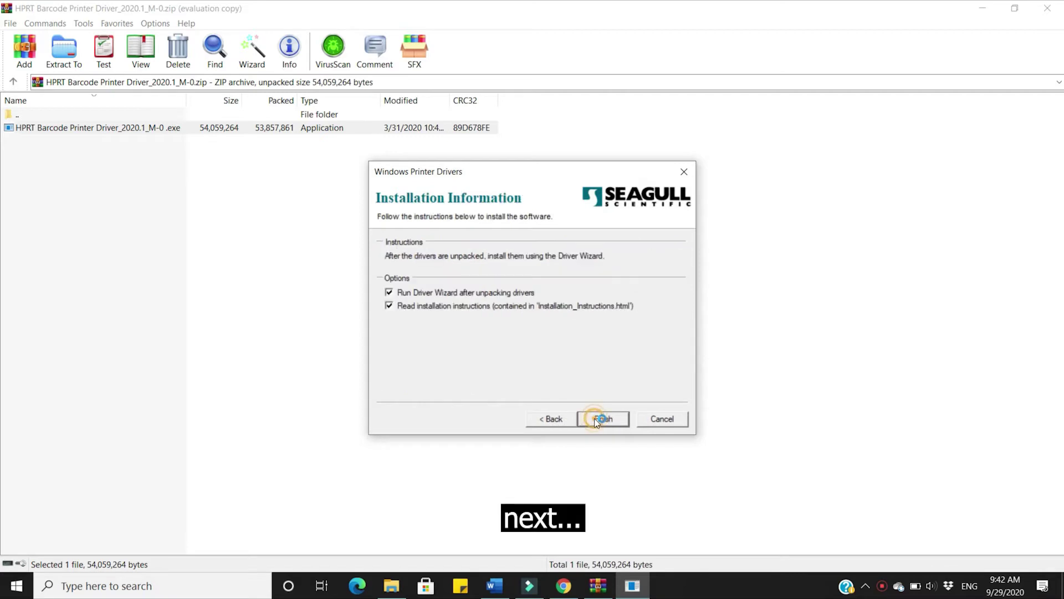
click(600, 419)
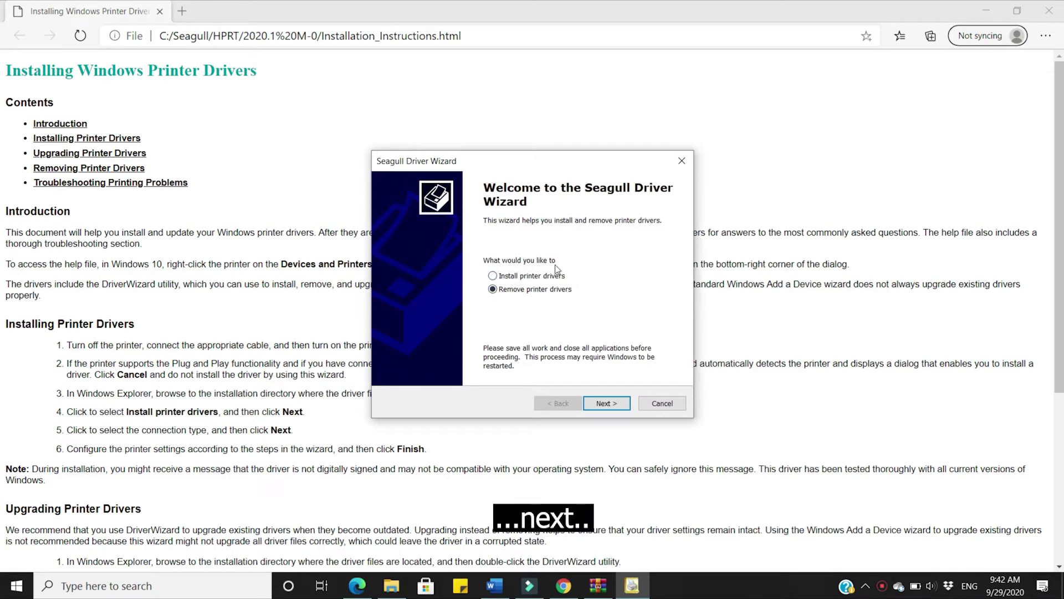
- Install the driver for the Plug and Play printer HPRT XT300 - ZPL, keeping the default name and no sharing, and close the wizard
click(520, 276)
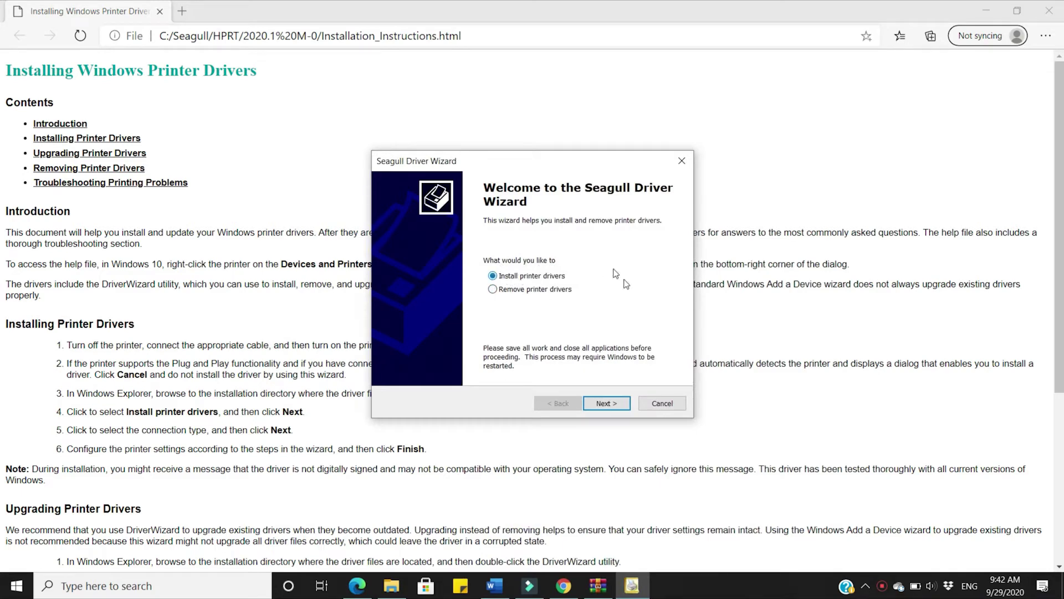
click(607, 403)
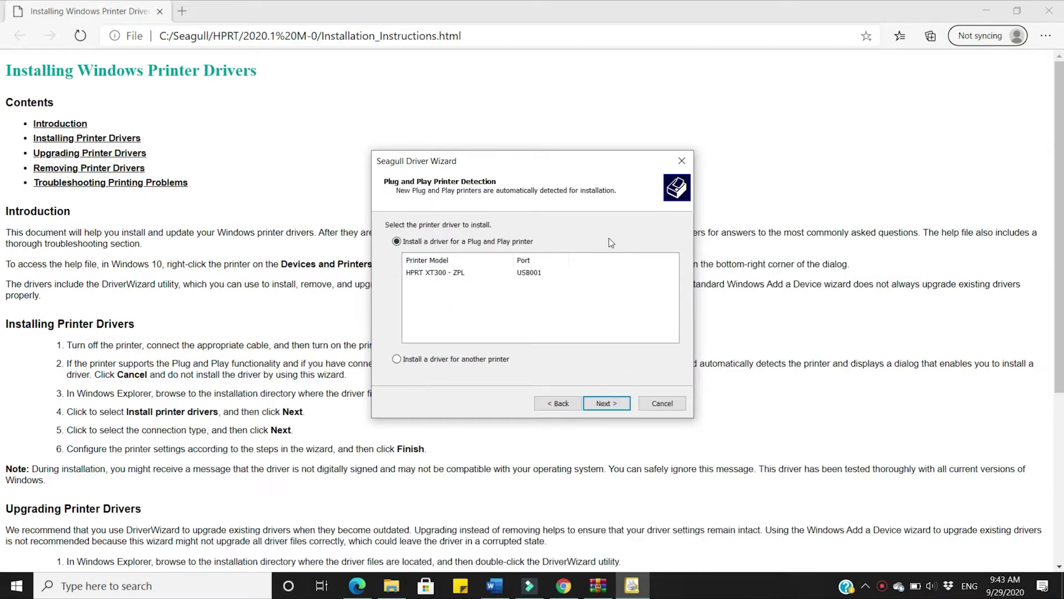
click(607, 404)
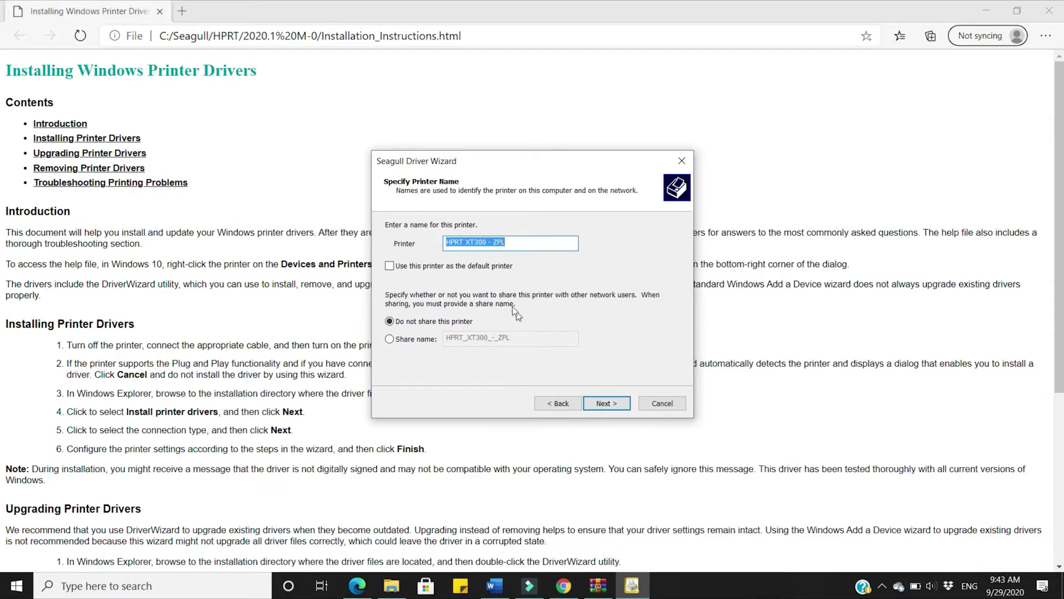
click(599, 408)
click(604, 405)
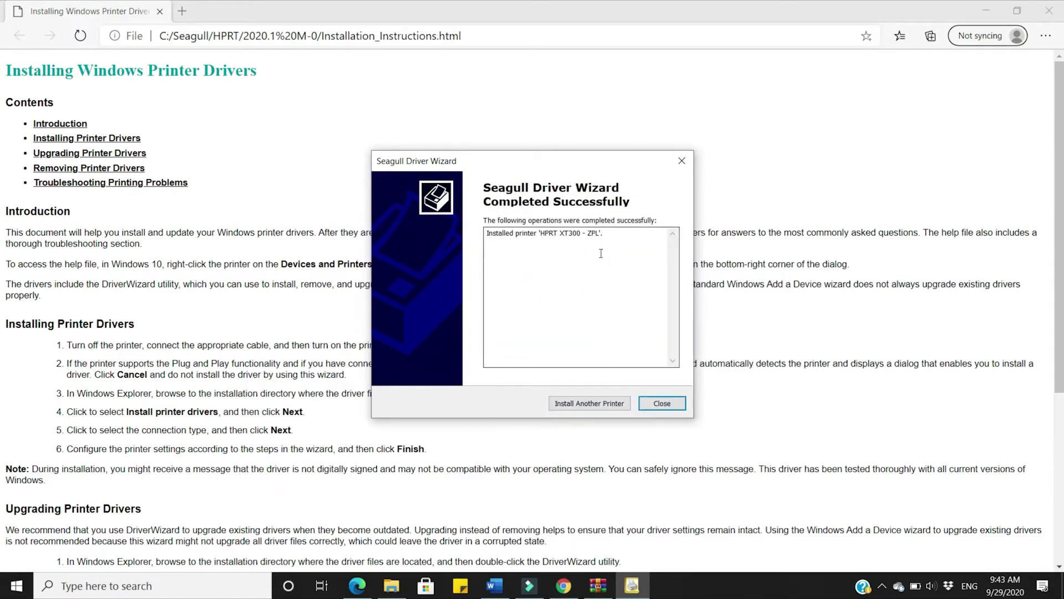
click(660, 408)
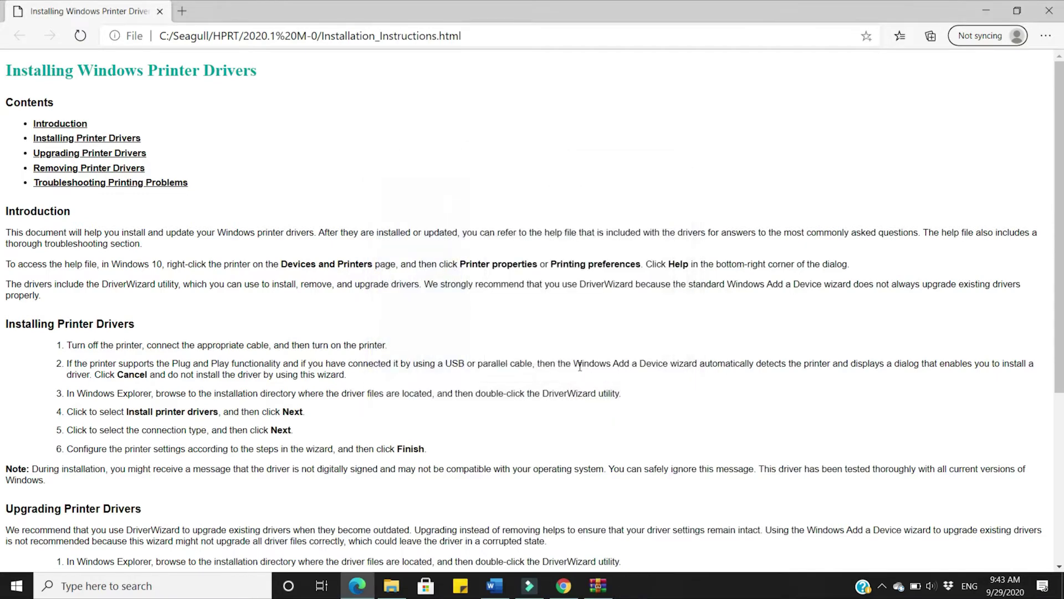
- Switch to Chrome, open the downloaded utility archive and launch HPRTUtilityForLabel_Channel.exe from its HPRTUtilityForLabel_Channel folder
click(565, 586)
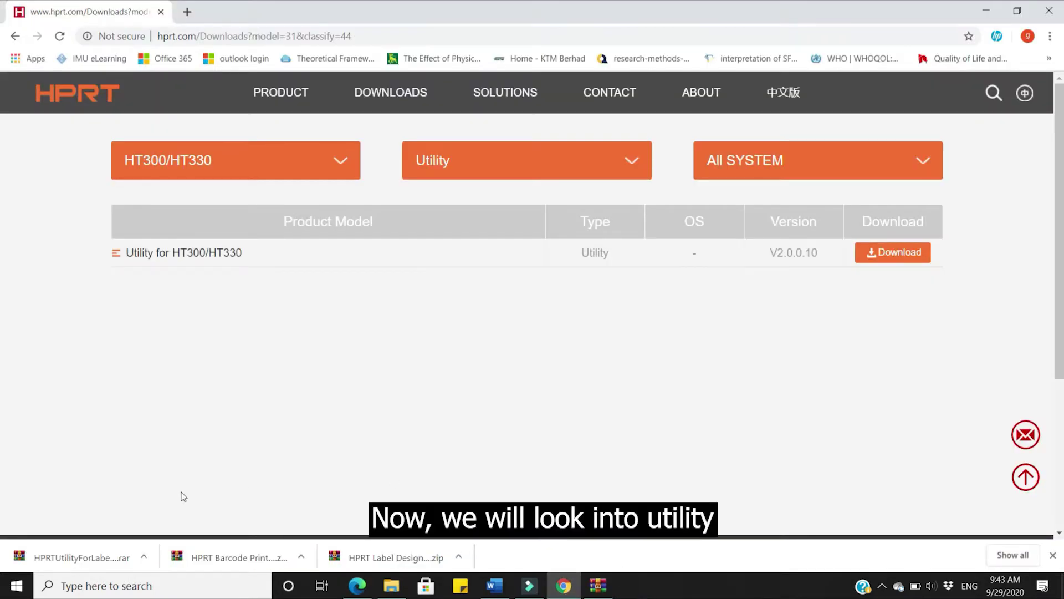
click(90, 557)
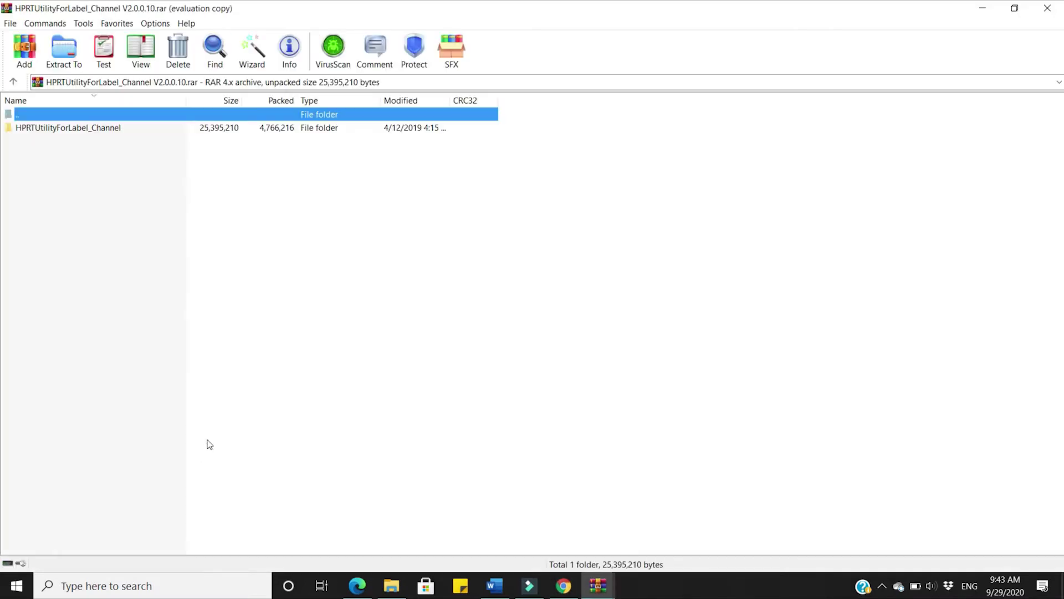
double_click(90, 129)
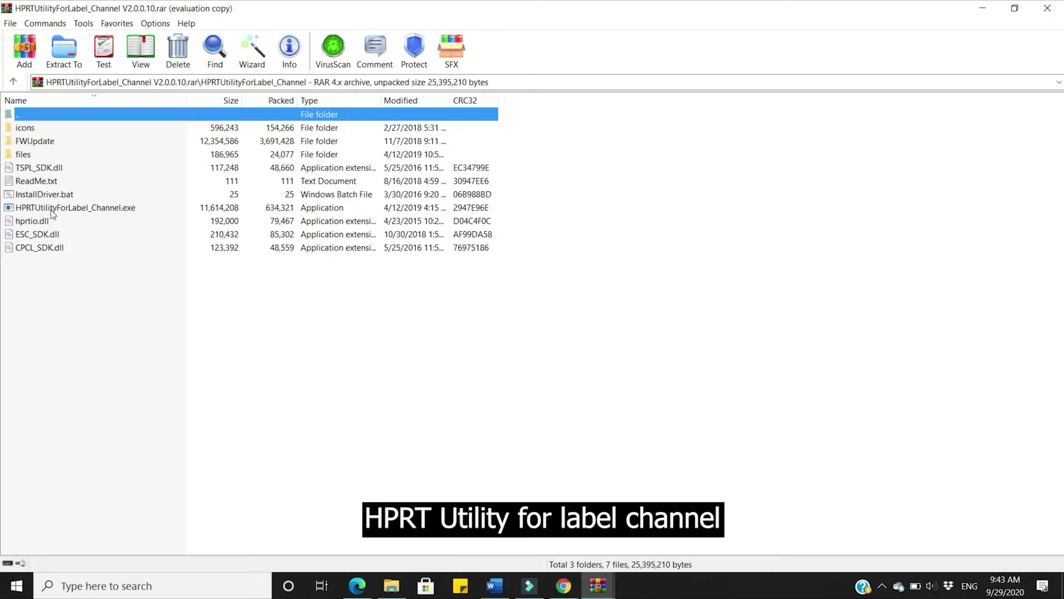
double_click(90, 208)
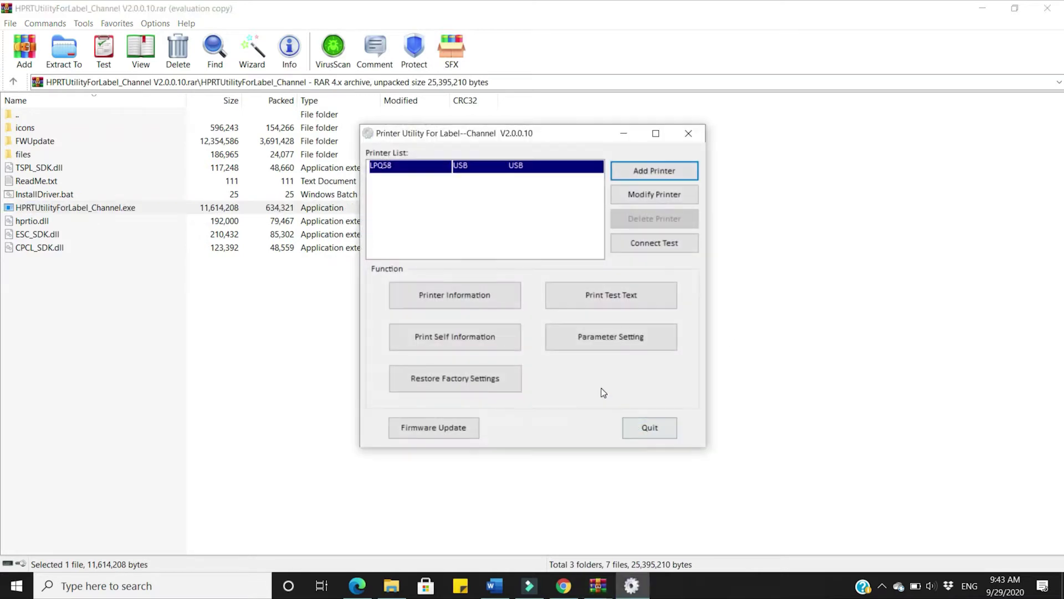
- Change the listed printer's model to HT300 with the USB port and run a connection test
click(665, 197)
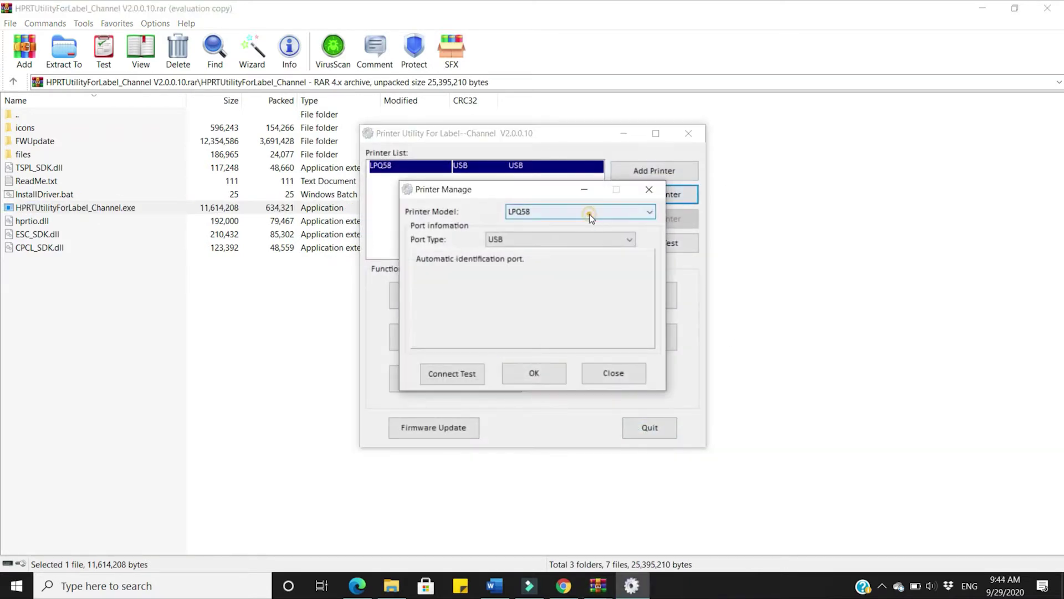
click(590, 214)
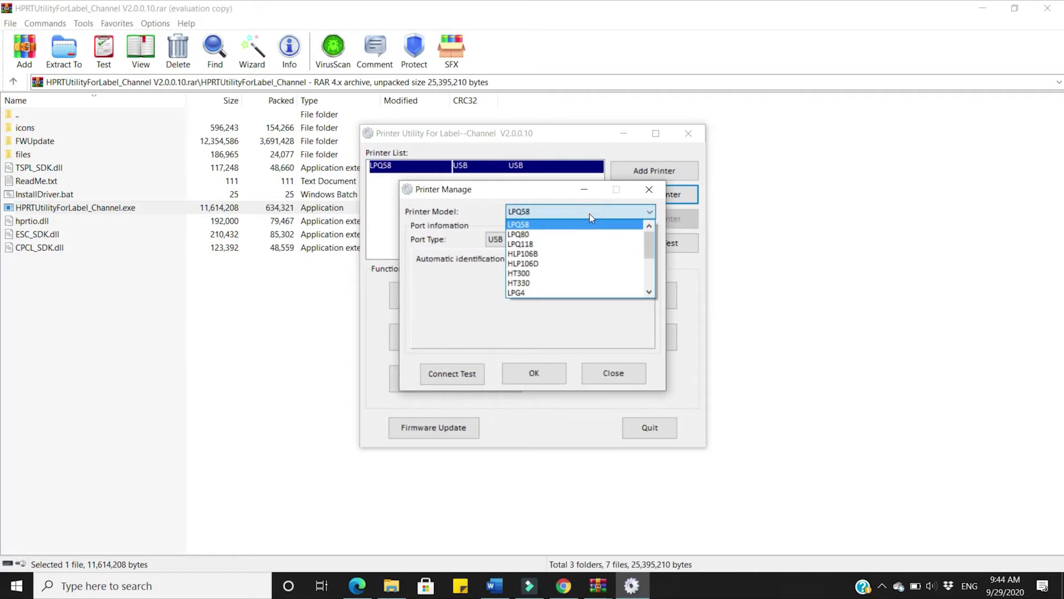
click(535, 273)
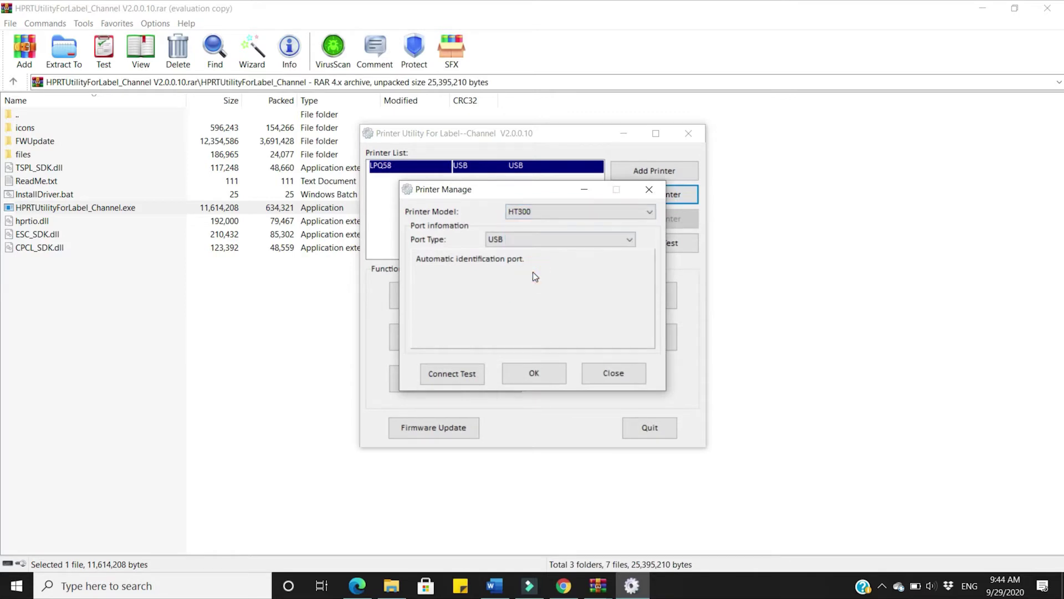
click(550, 375)
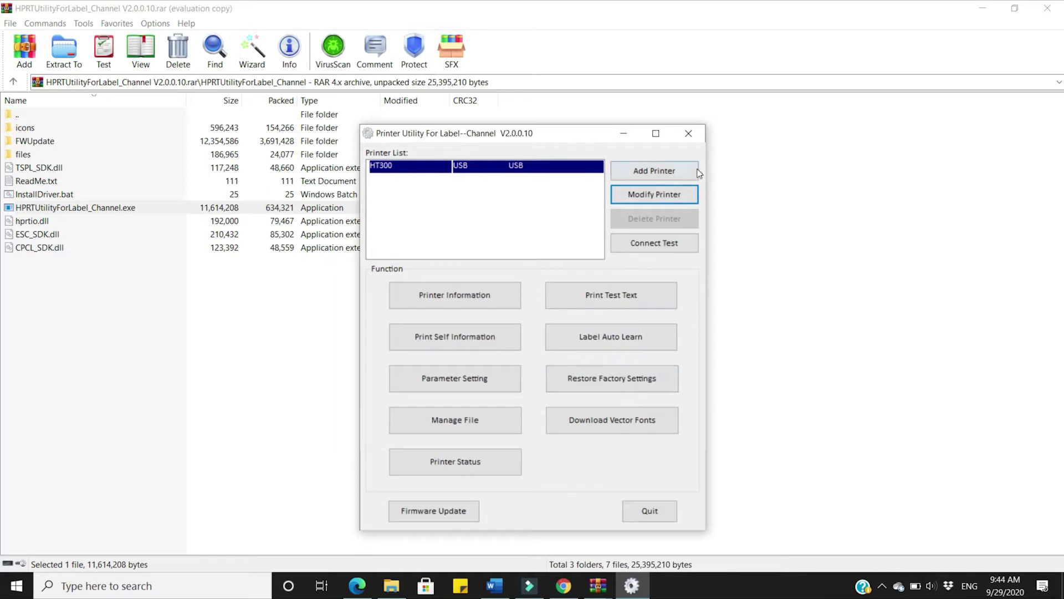
click(673, 240)
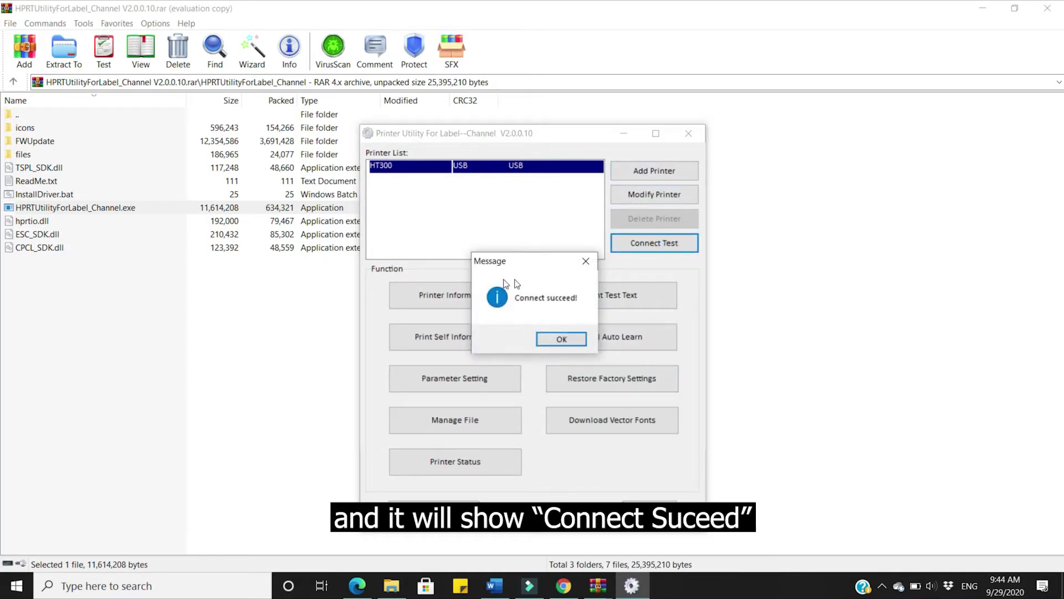
click(561, 339)
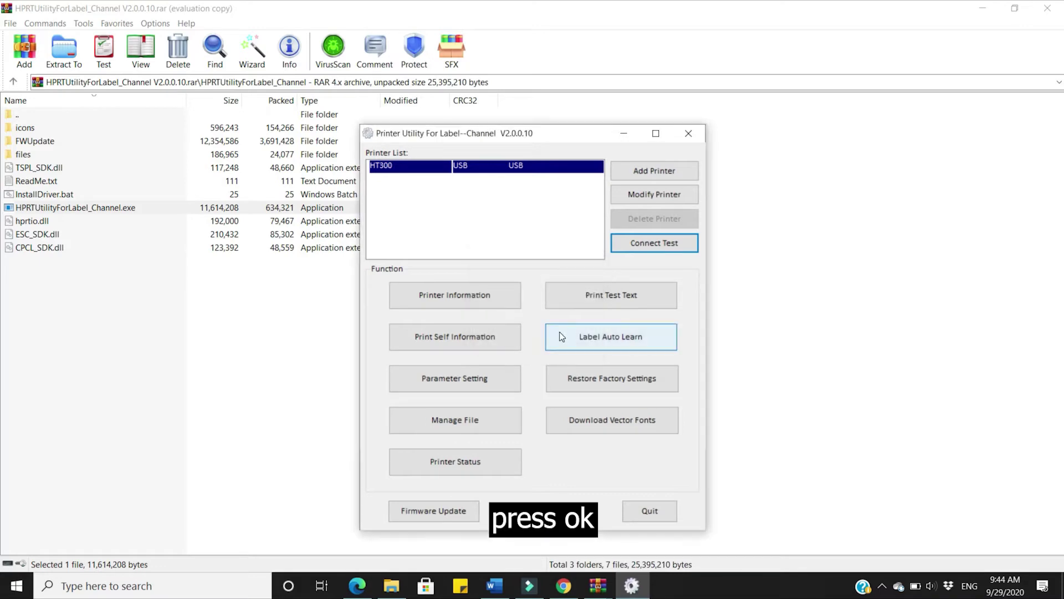
- Send the HT300's parameter settings to the printer with the existing values and run Label Auto Learn
click(466, 390)
click(428, 383)
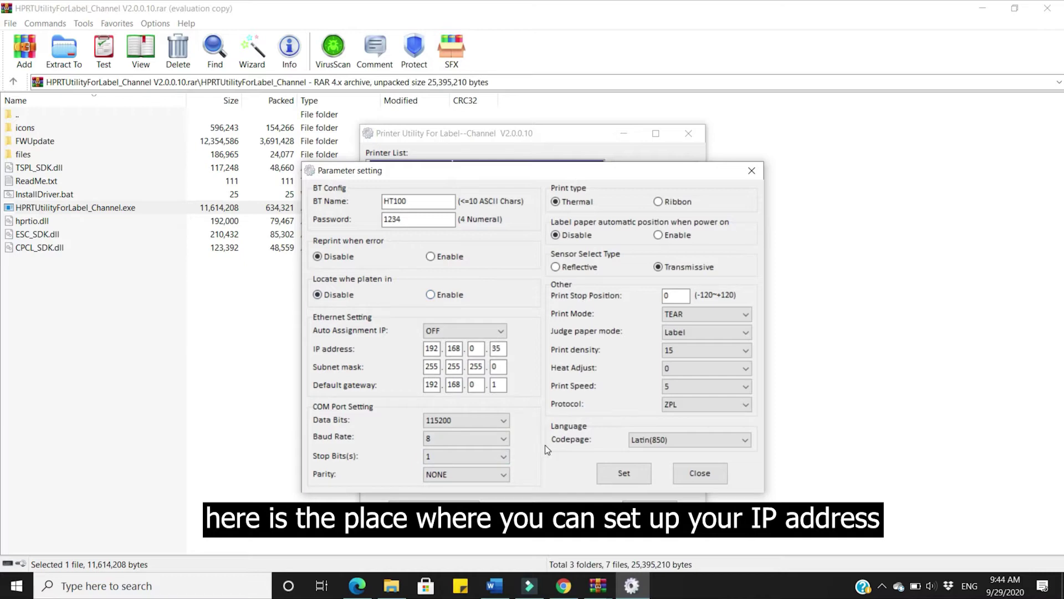
click(626, 474)
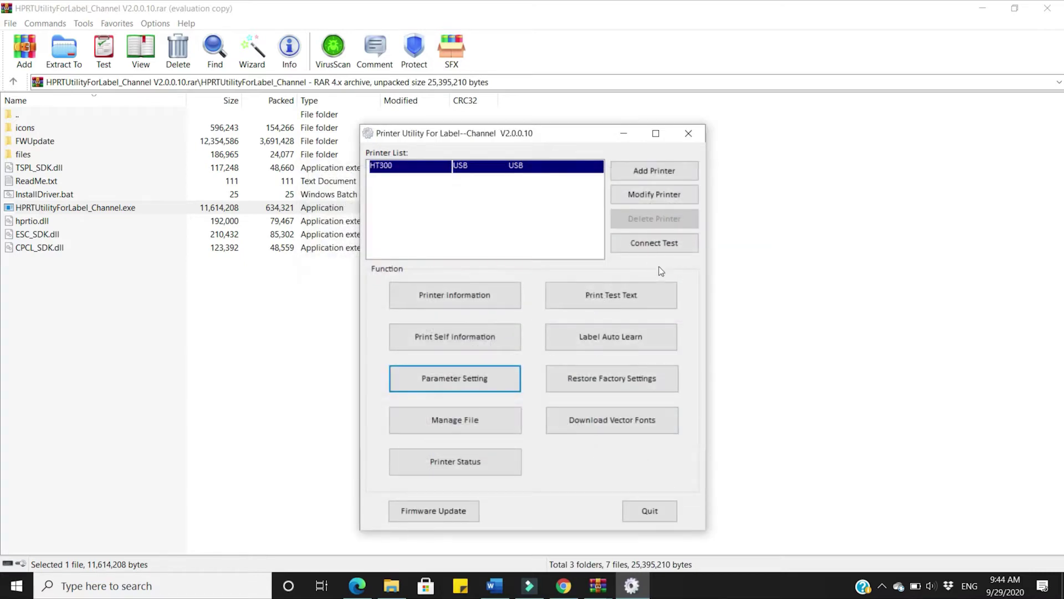
click(614, 347)
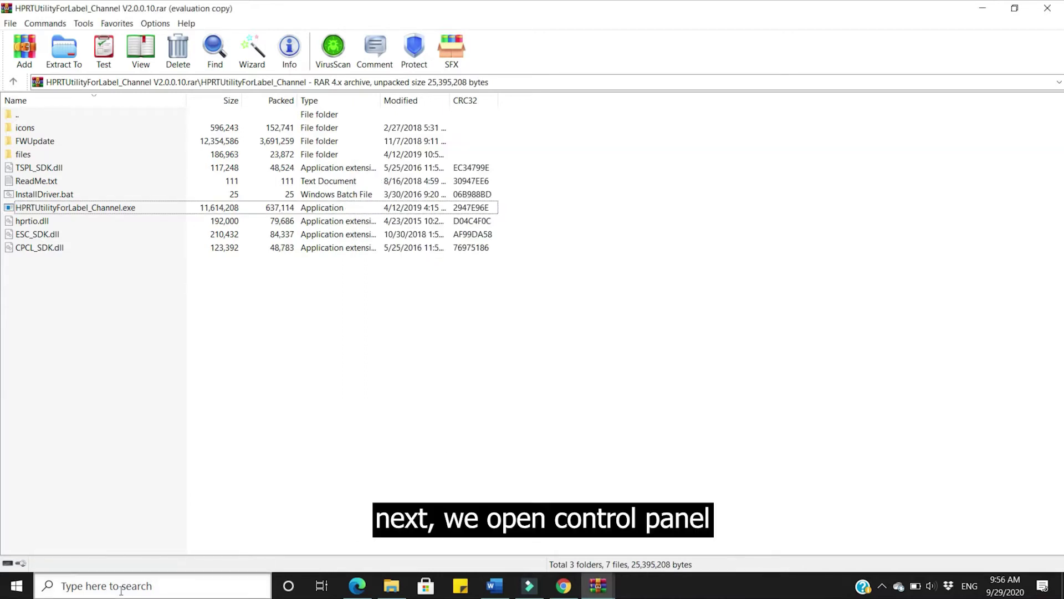
- Open Devices and Printers from Control Panel and bring up the printing preferences of the HPRT XT300 - ZPL printer
click(121, 588)
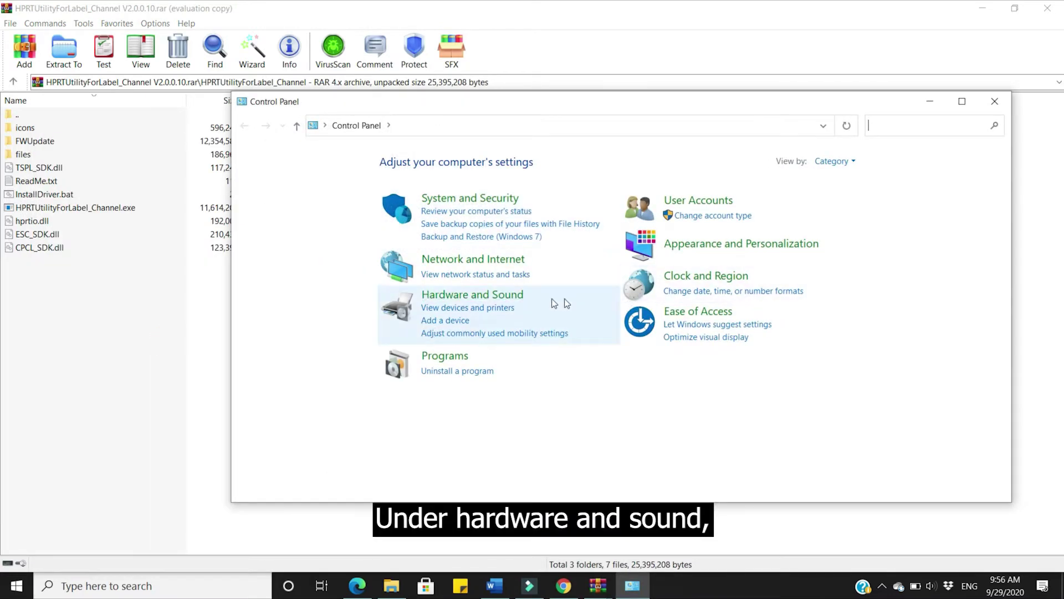
click(461, 309)
scroll(461, 308, down, 1)
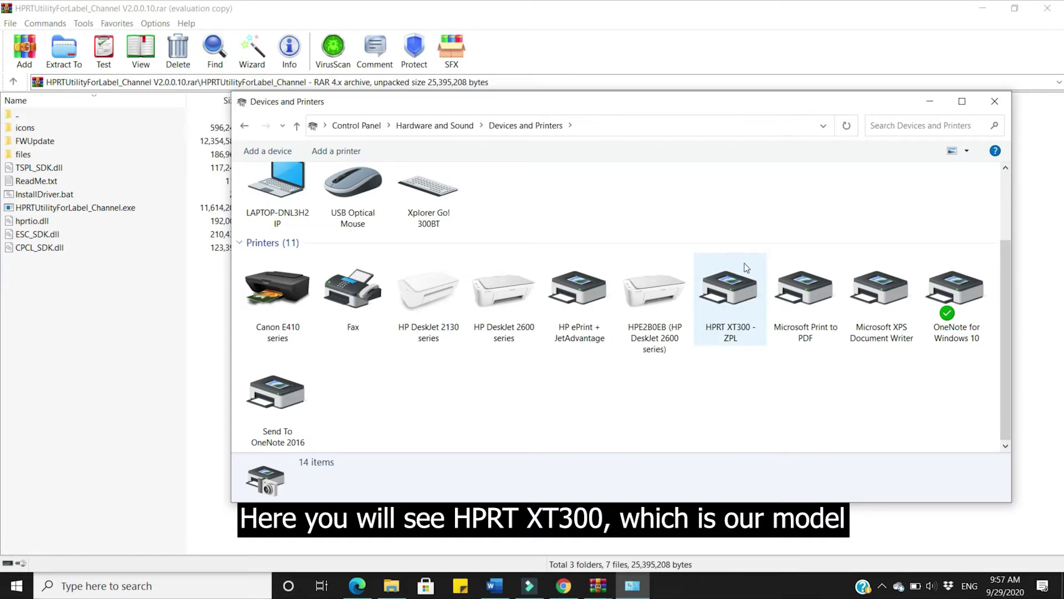
right_click(729, 308)
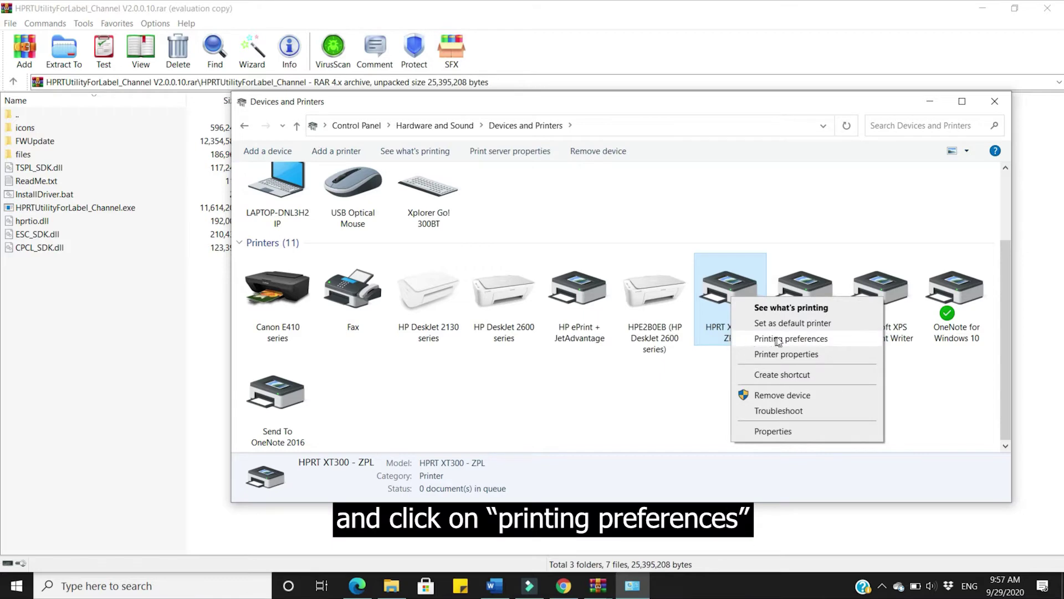
click(816, 339)
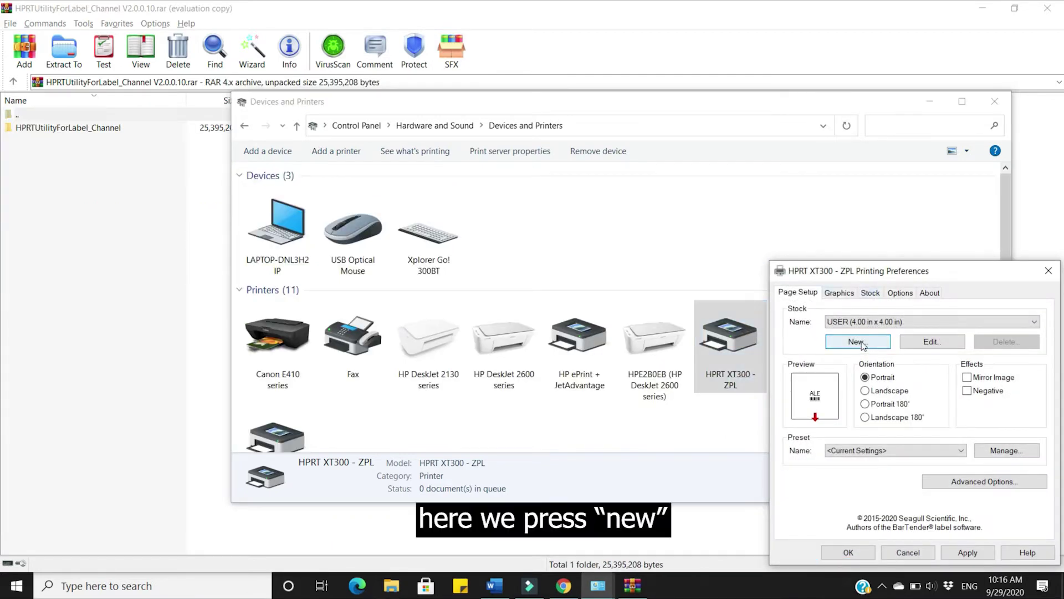
- Create a new die-cut label stock 35 mm wide and 25 mm high, keeping the default name and liner widths
click(859, 341)
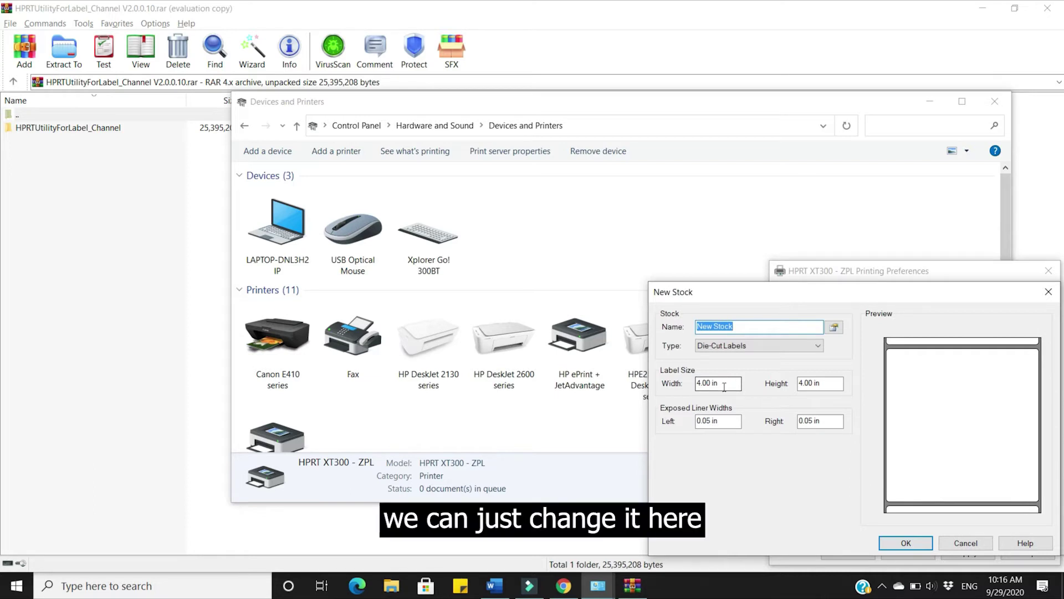
drag(724, 383, 673, 384)
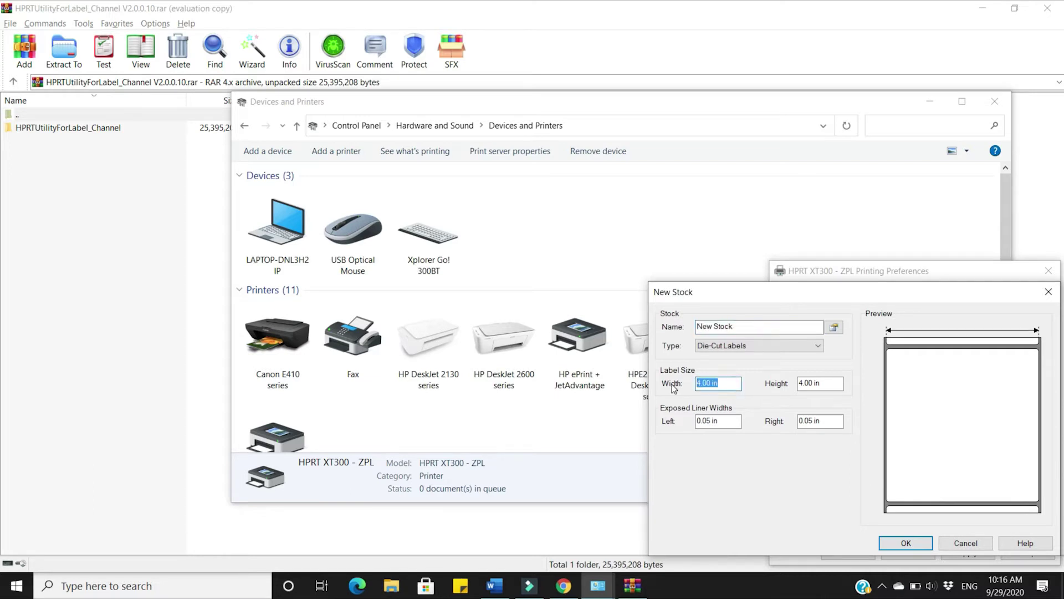
text(35m)
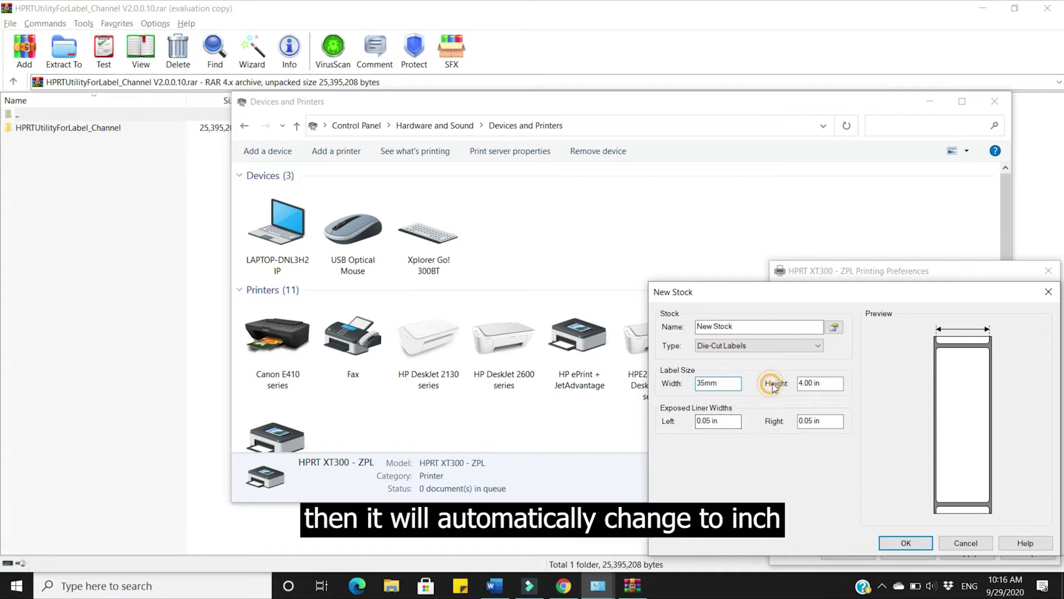
text(m)
drag(834, 382, 800, 384)
text(25m)
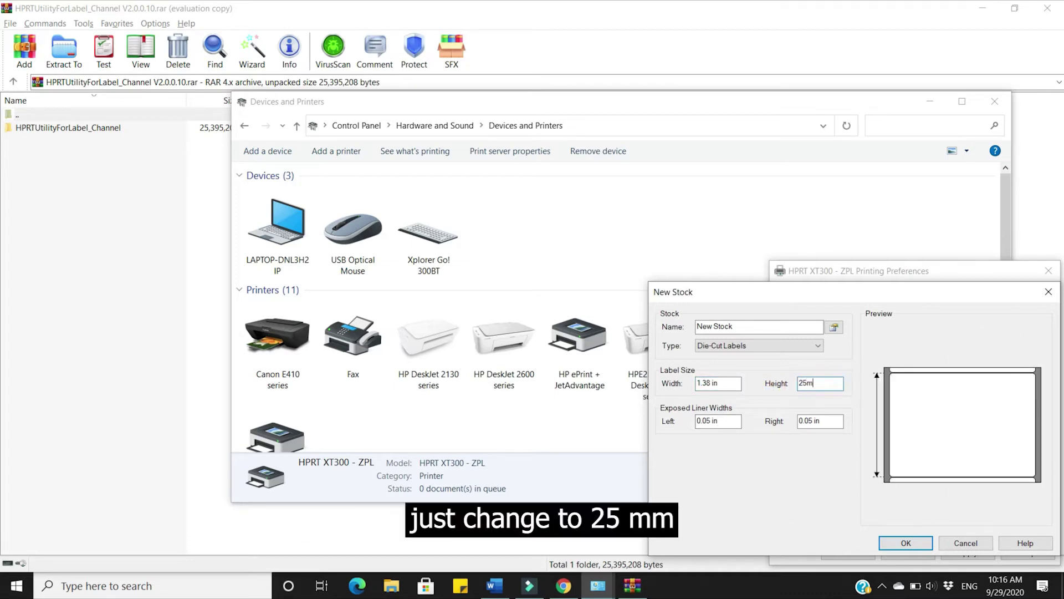
text(m)
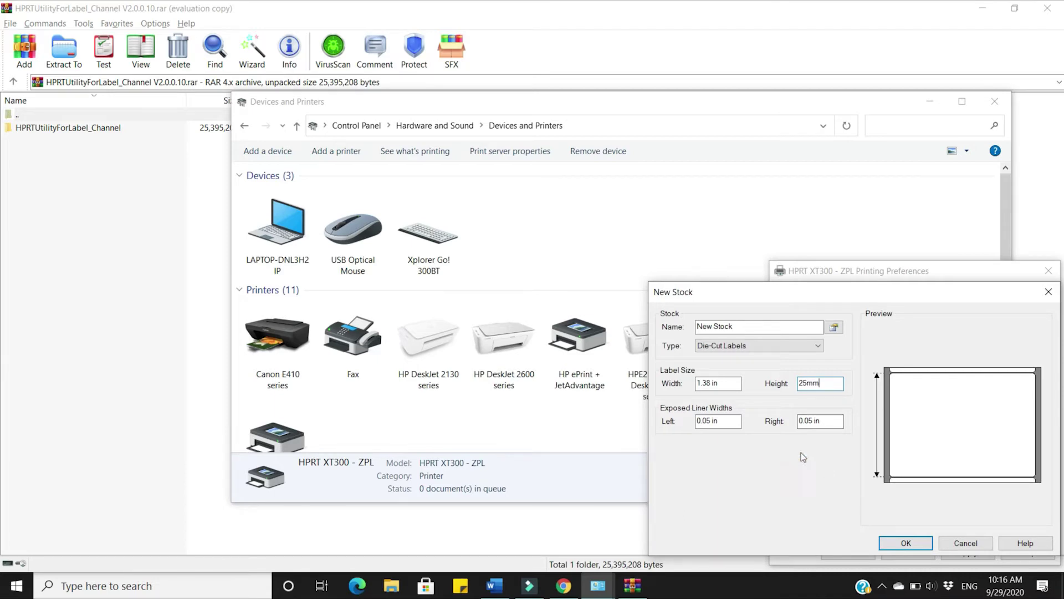
key(Tab)
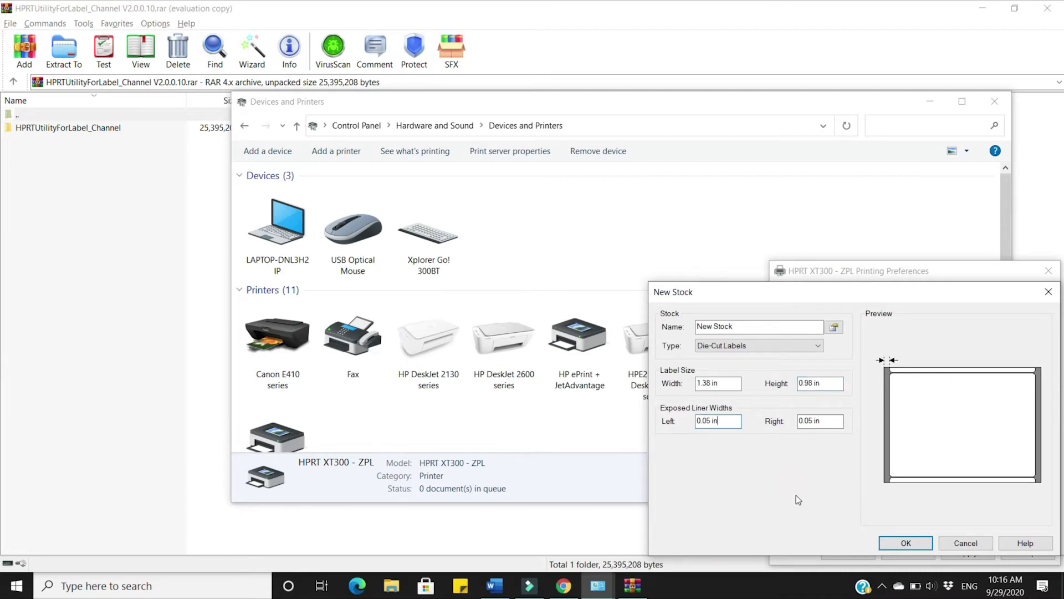
click(904, 542)
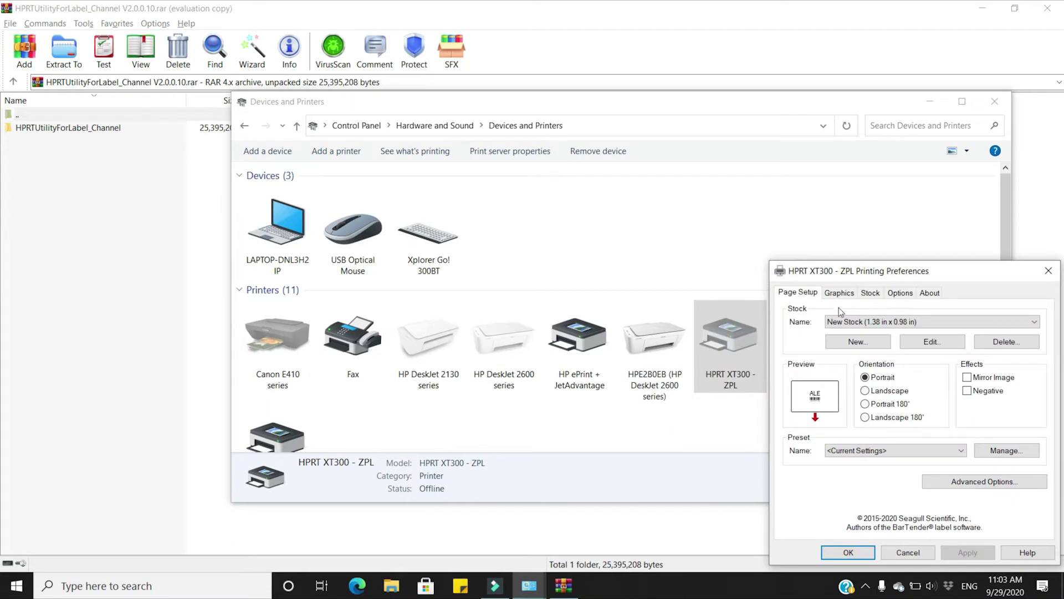
- Set the printer's media type to Non Continuous (Web Sensing), then apply and close the printing preferences
click(868, 324)
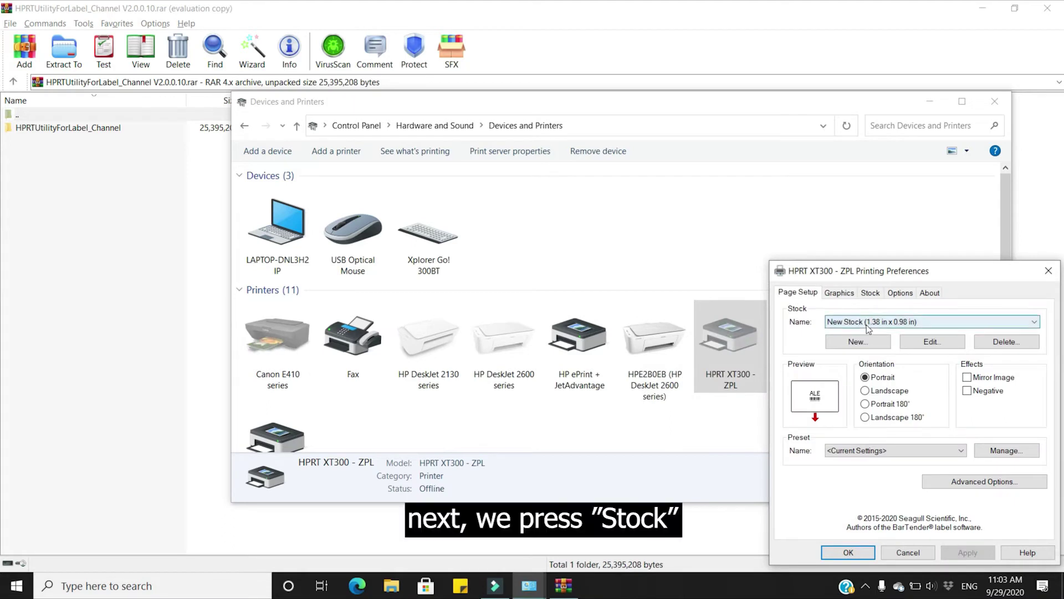
click(870, 294)
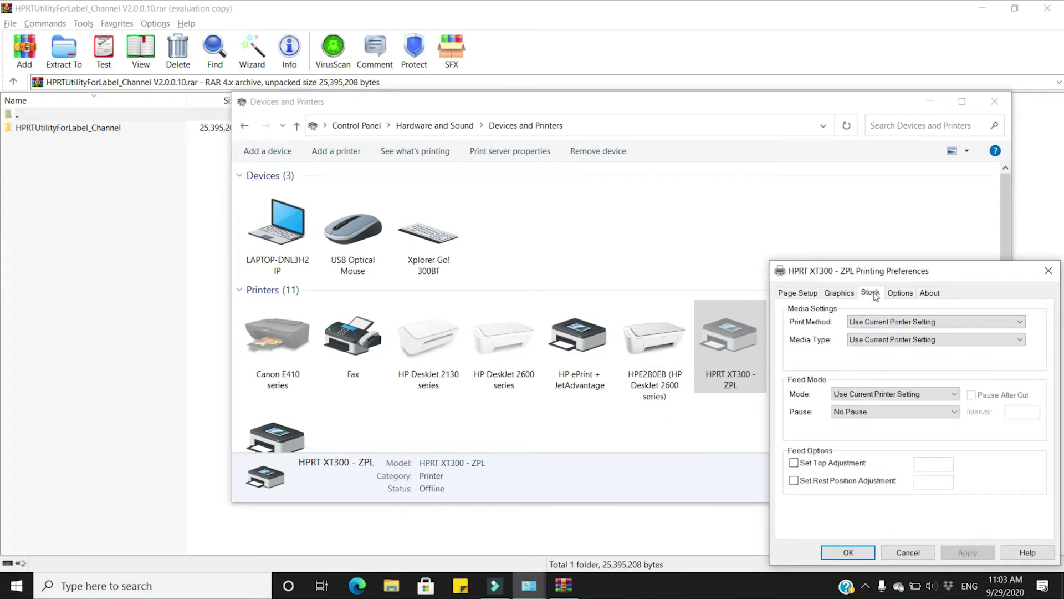
click(876, 343)
click(890, 369)
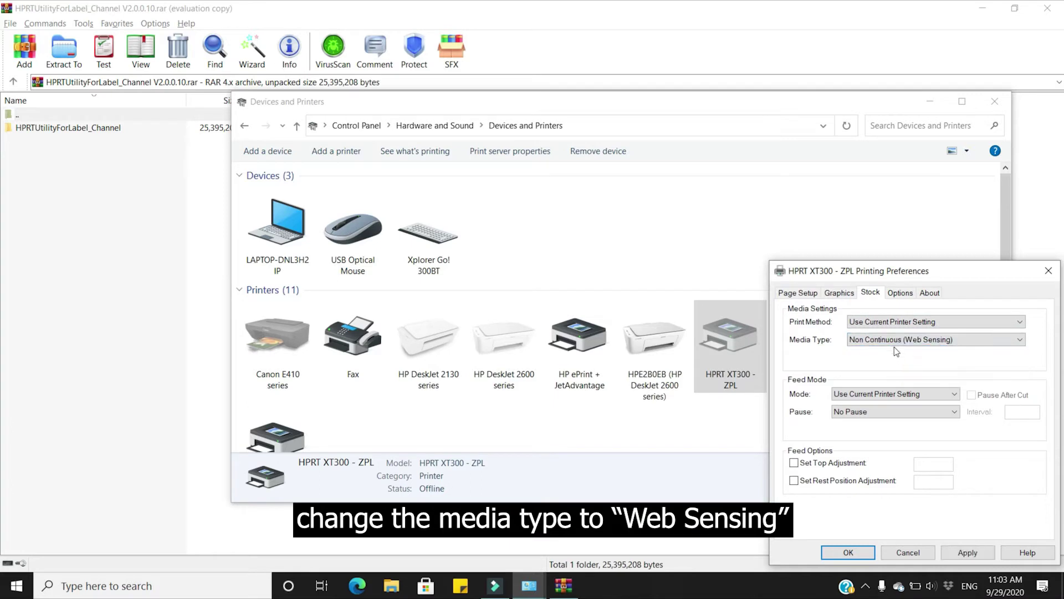
click(965, 554)
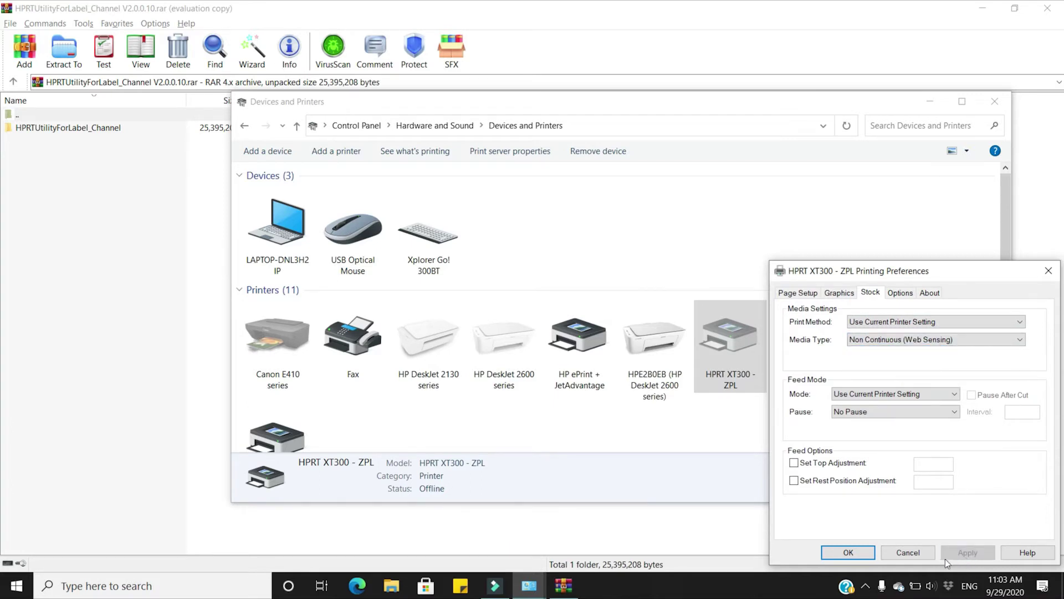
click(847, 553)
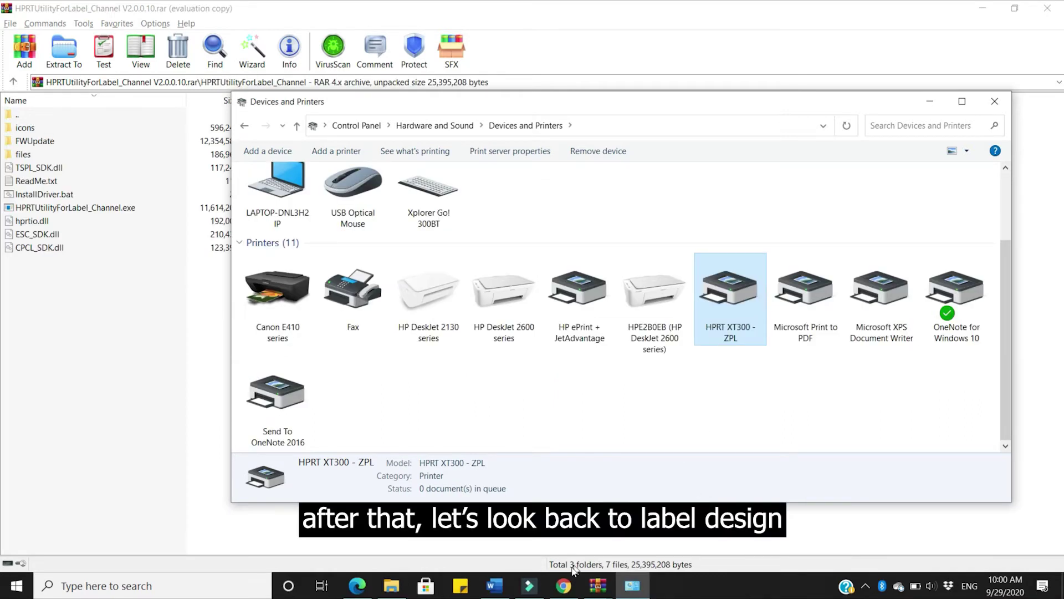
- Switch to Chrome, open the downloaded HPRT Label Designer archive and run HPRT Label Designer BT2016_R6_3141_UL.exe
click(563, 585)
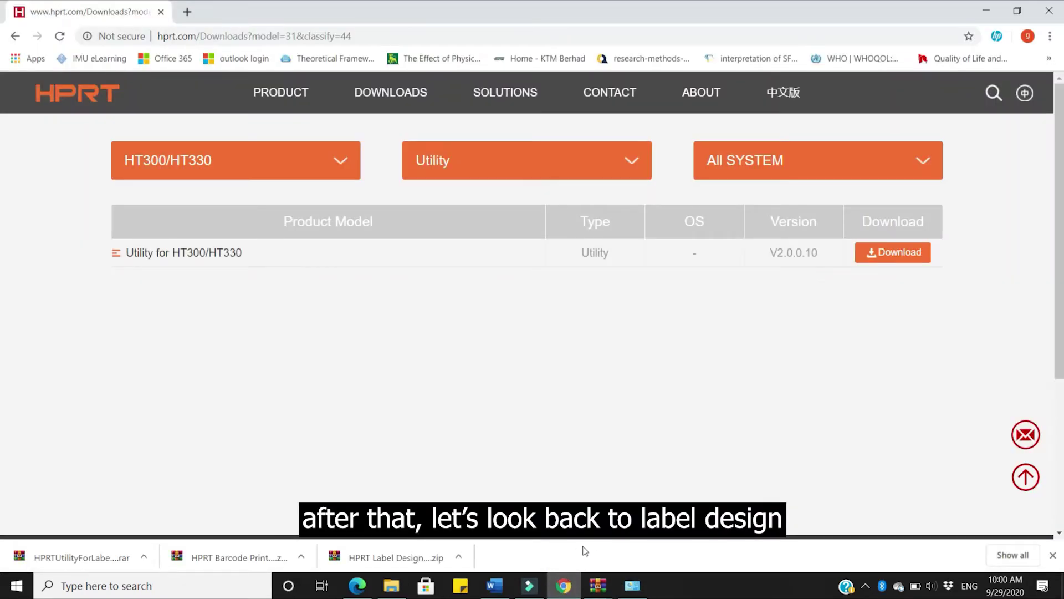
click(404, 554)
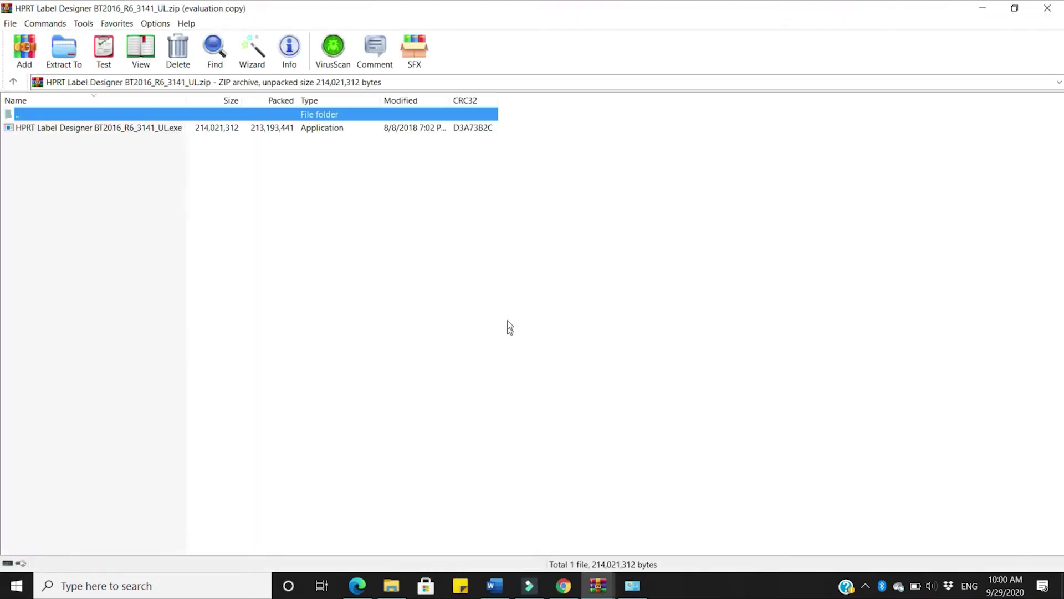
click(47, 129)
double_click(47, 129)
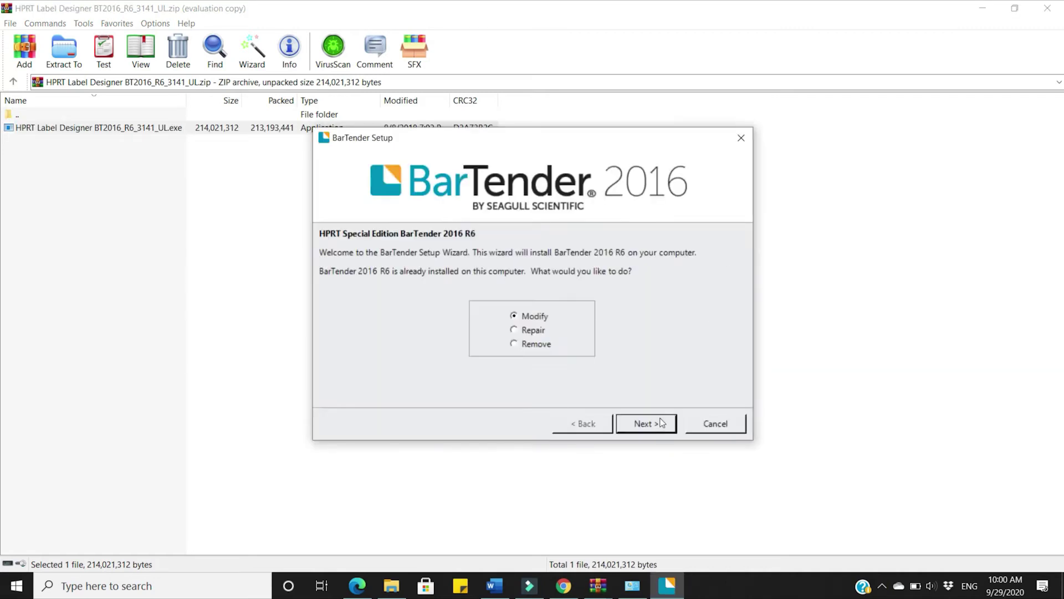
- Complete the BarTender 2016 setup in Modify mode with only the BarTender Designer feature enabled, and close the archive
click(646, 424)
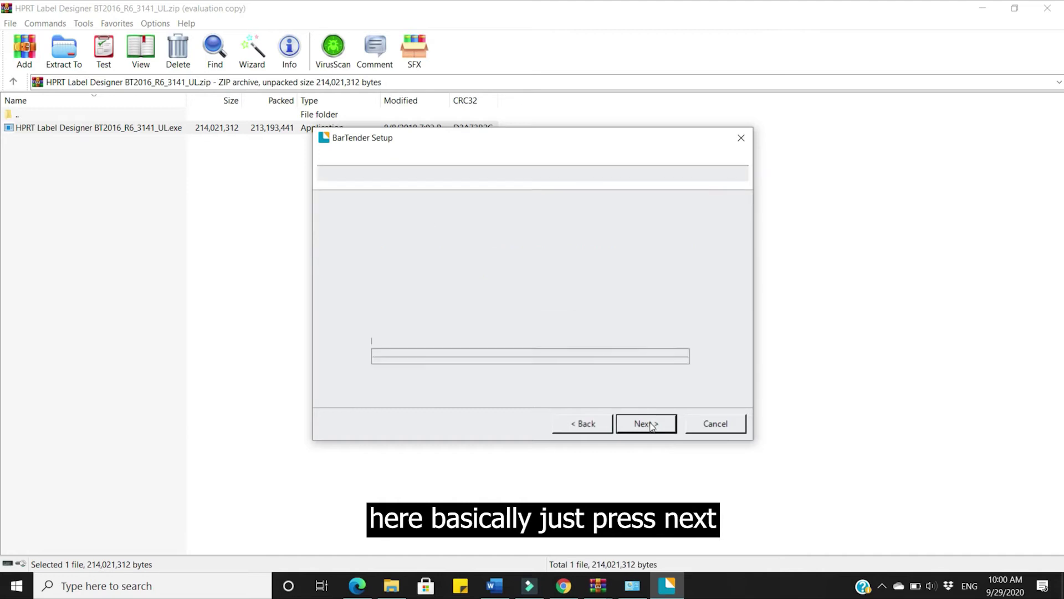
click(356, 262)
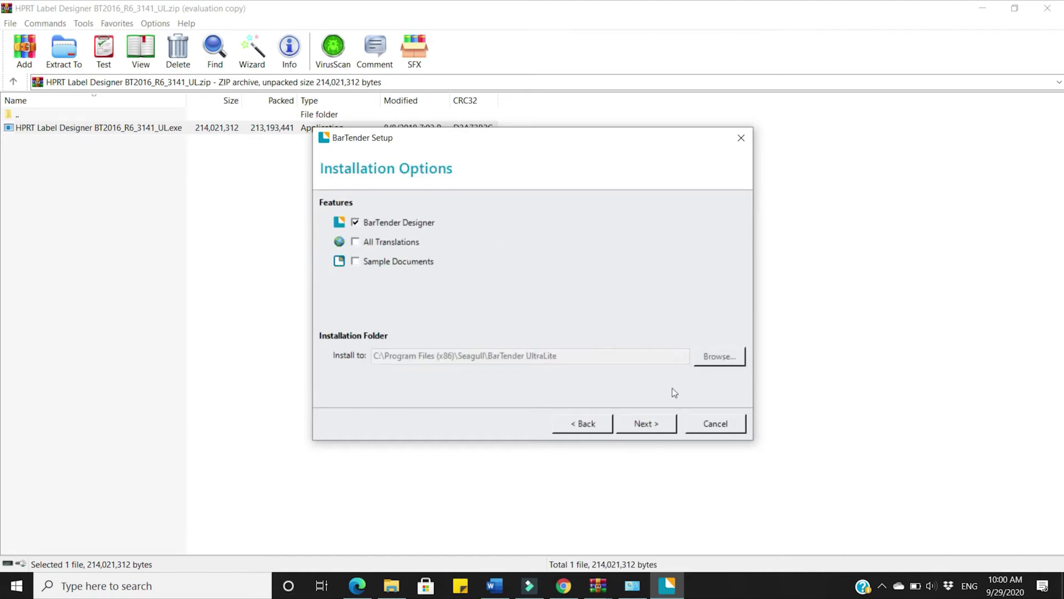
click(656, 427)
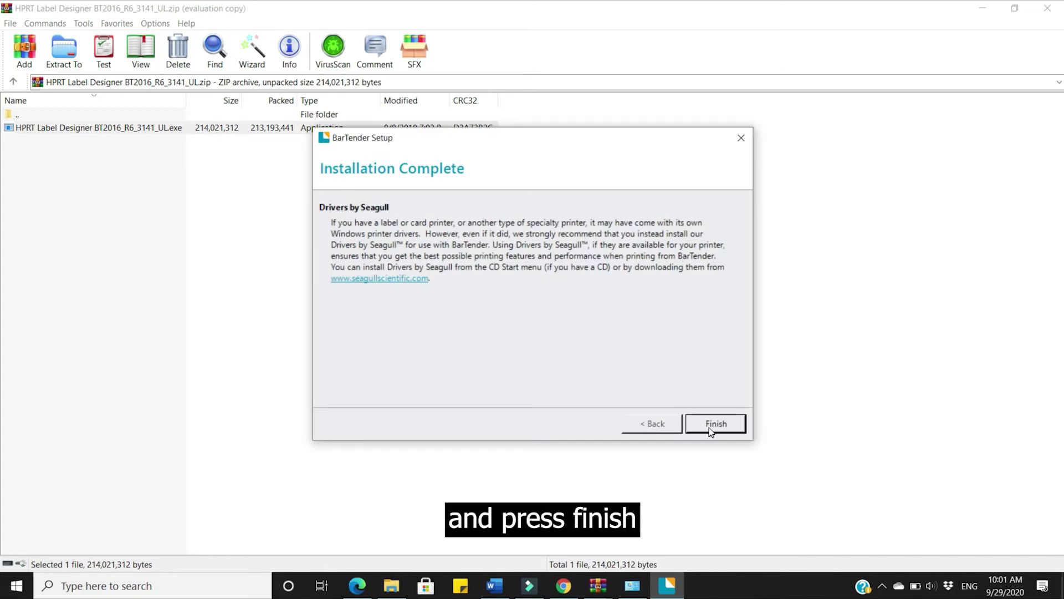
click(716, 423)
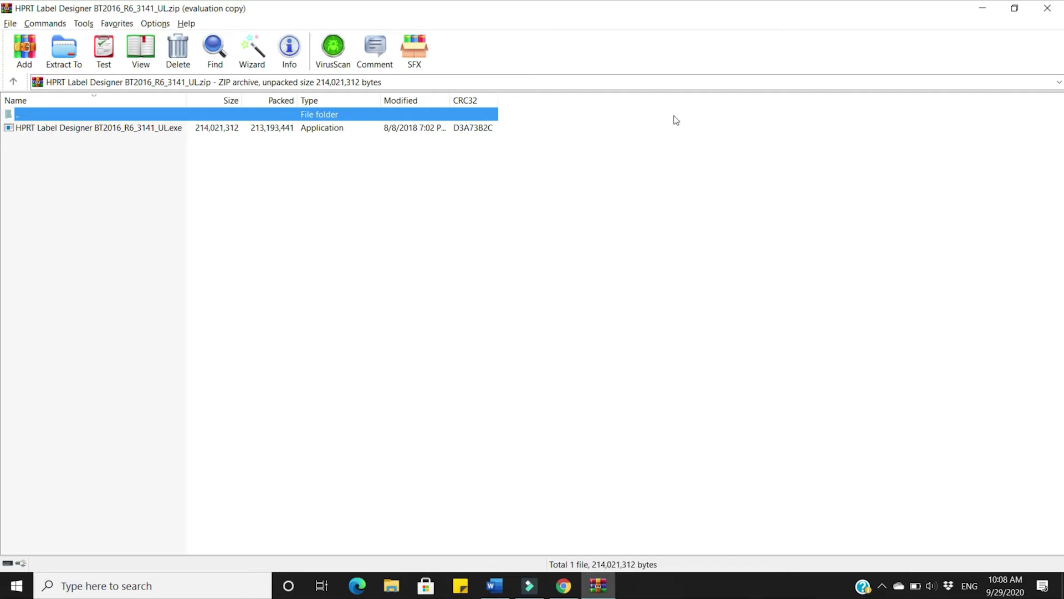
click(1047, 8)
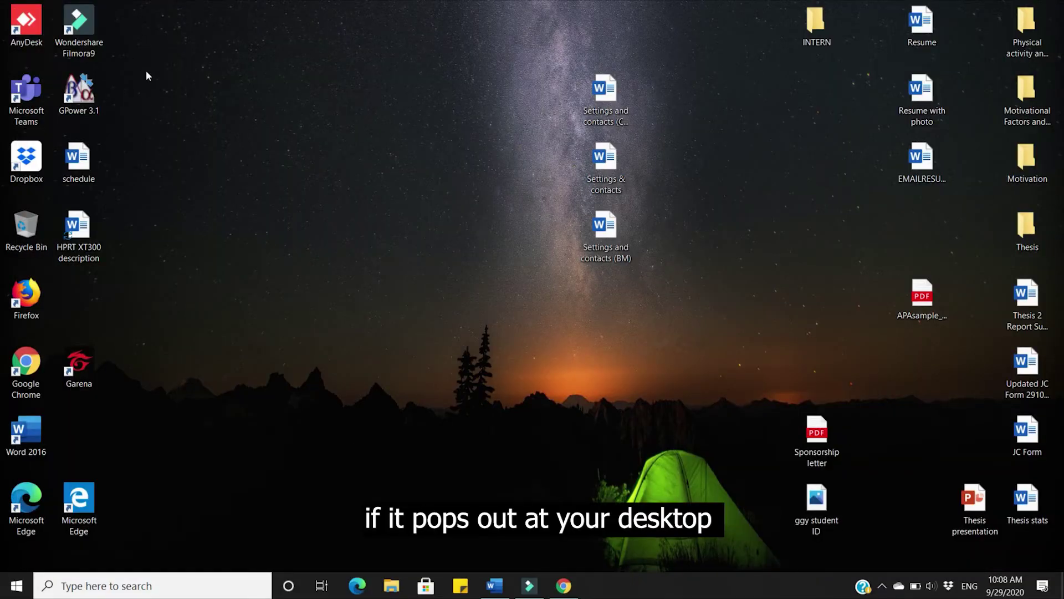
- Switch to File Explorer and open the folder Program Files (x86)\Seagull\BarTender UltraLite on the Windows (C:) drive
click(210, 586)
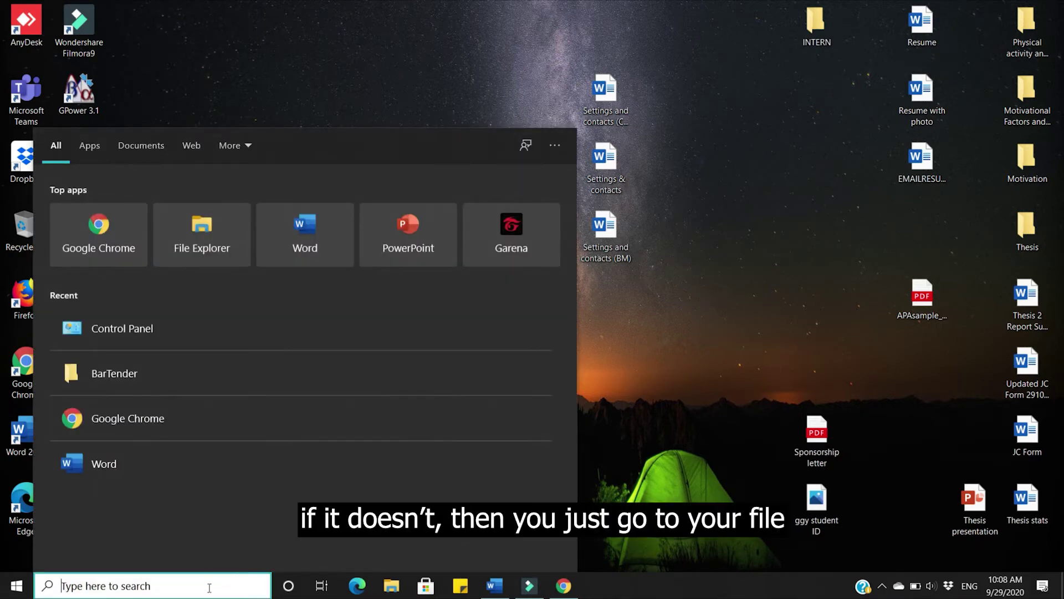
text(seagu)
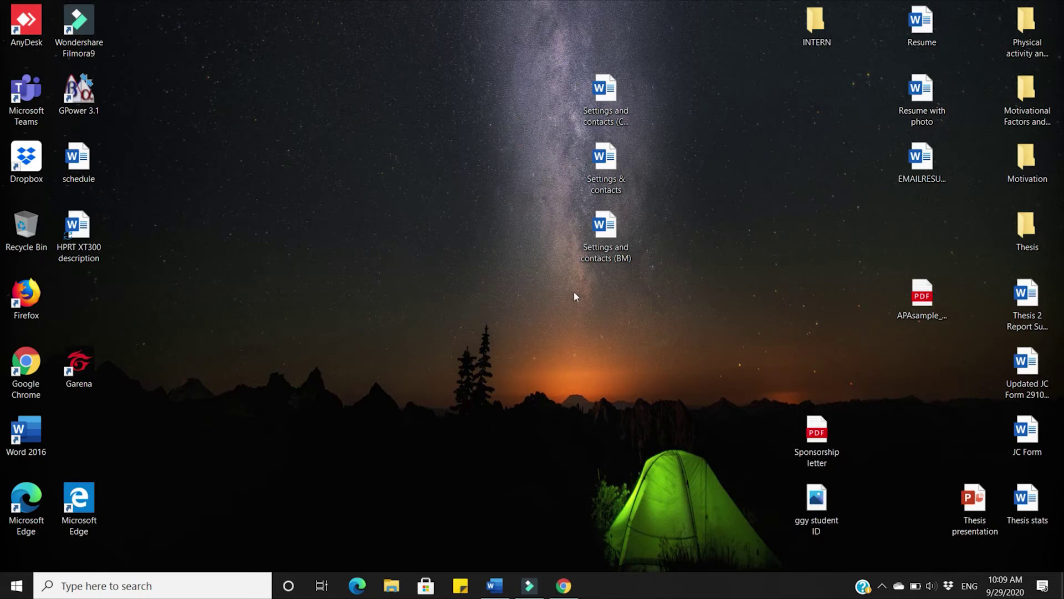
key(super+e)
scroll(421, 416, down, 1)
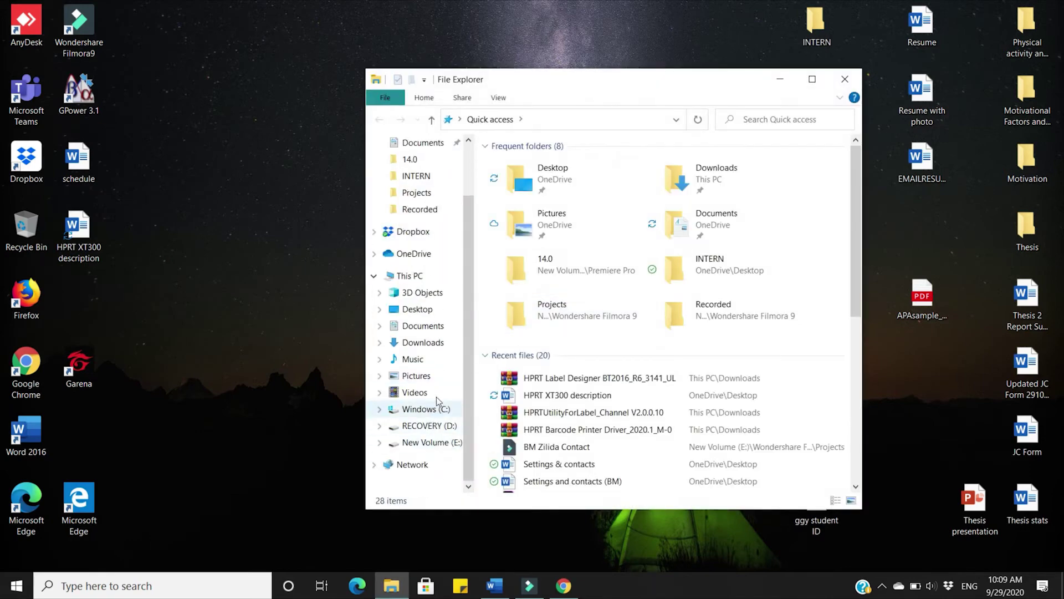
click(431, 411)
double_click(577, 257)
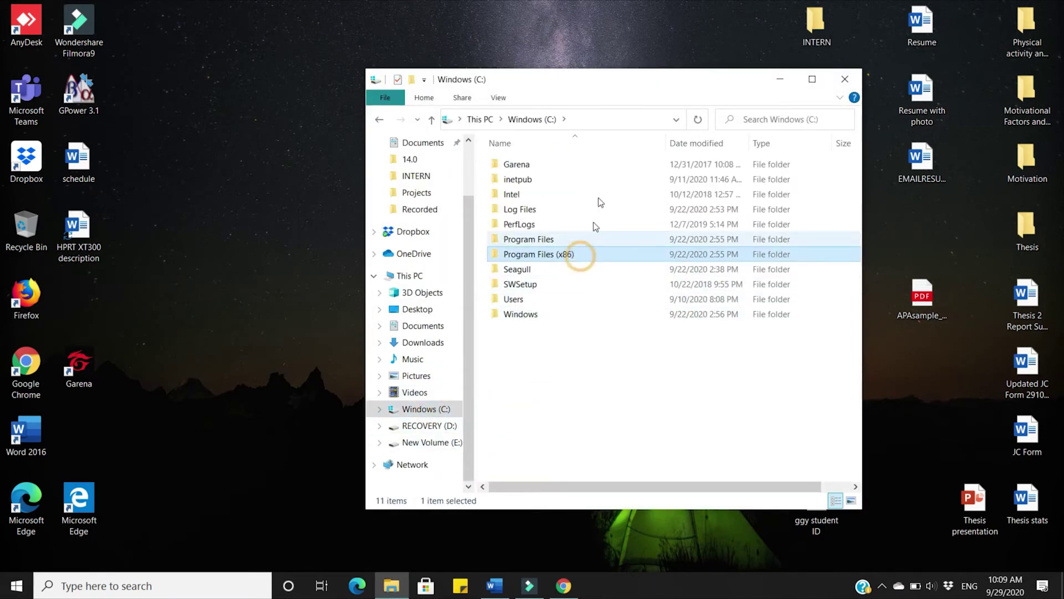
double_click(579, 182)
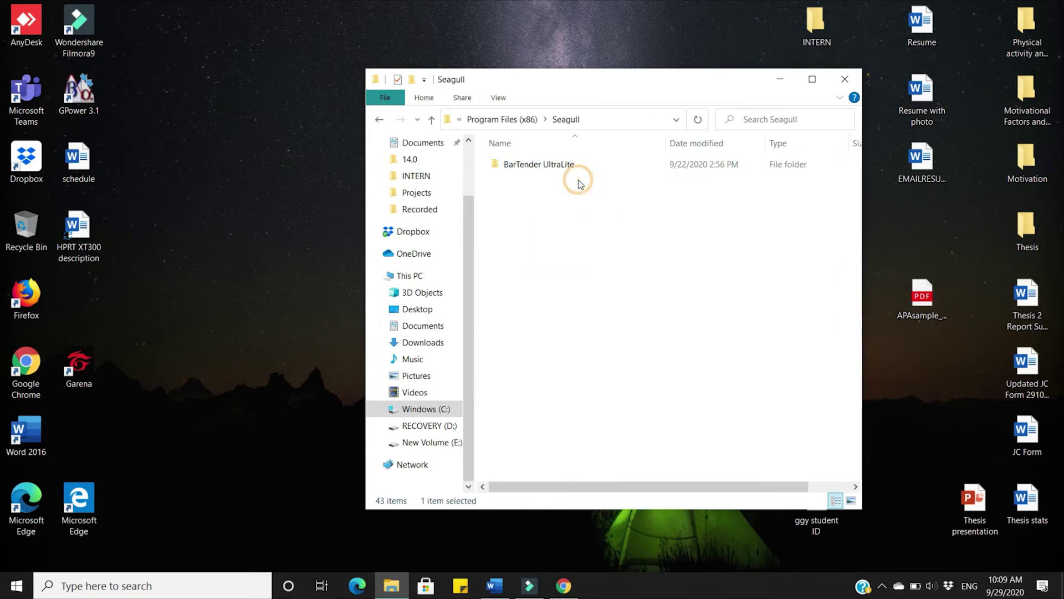
double_click(580, 170)
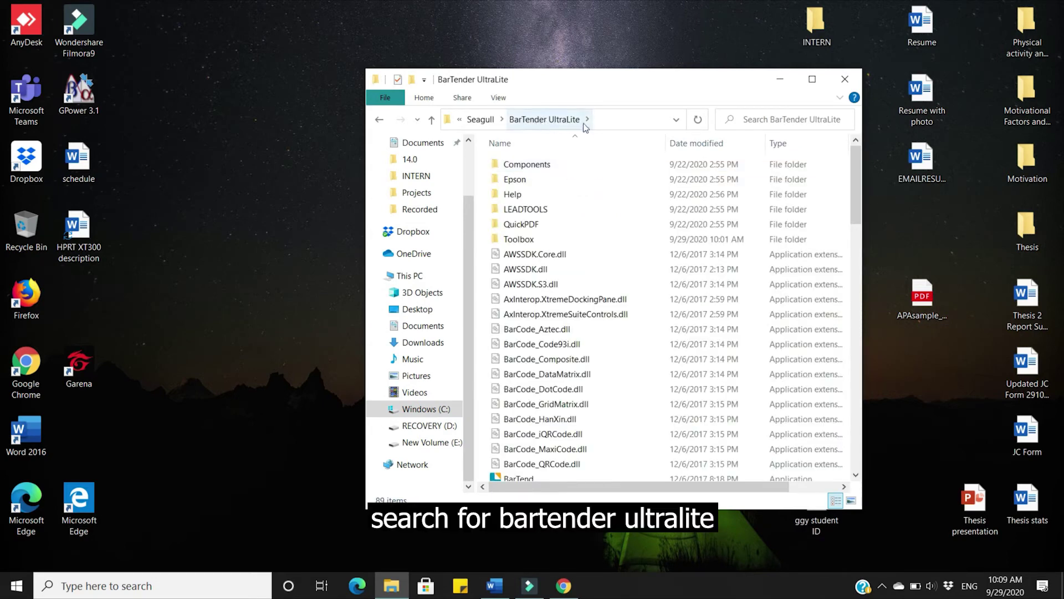
- Create a desktop shortcut to the BarTend application from the BarTender UltraLite folder and close the folder window
scroll(674, 264, down, 2)
scroll(651, 278, down, 1)
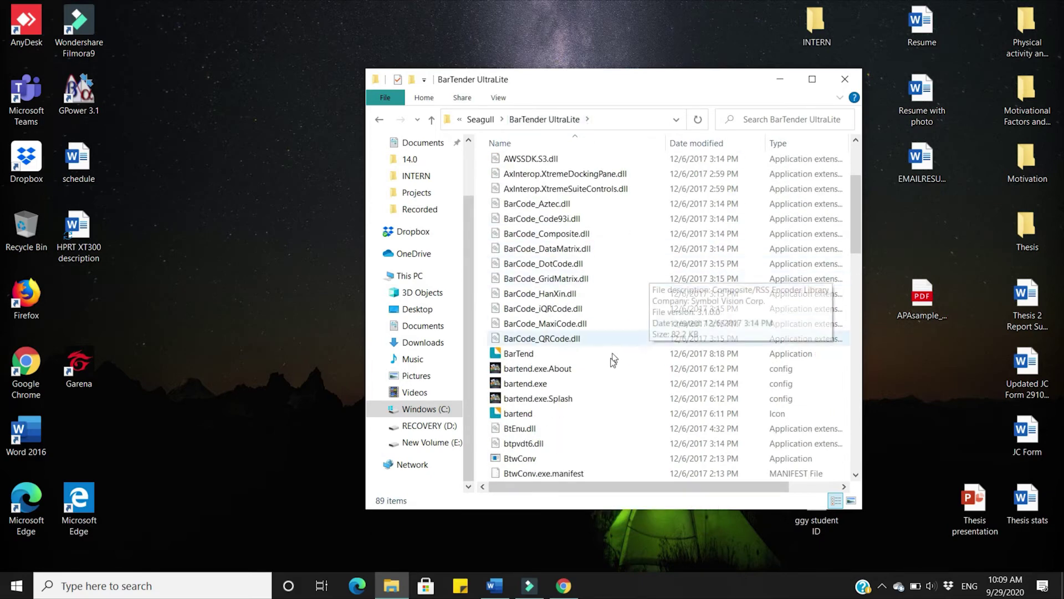
click(550, 353)
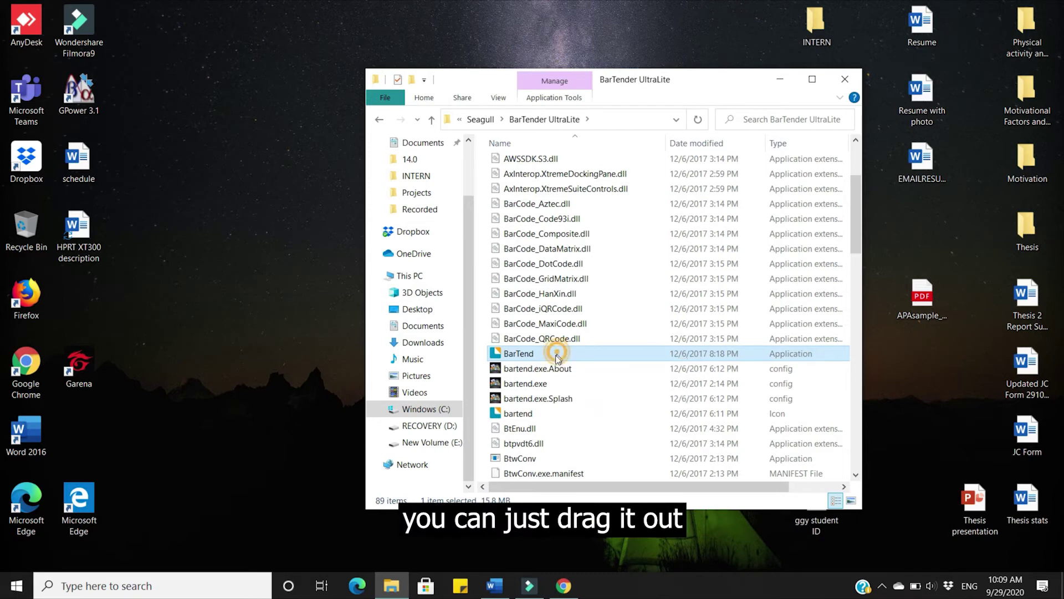
drag(558, 355, 180, 69)
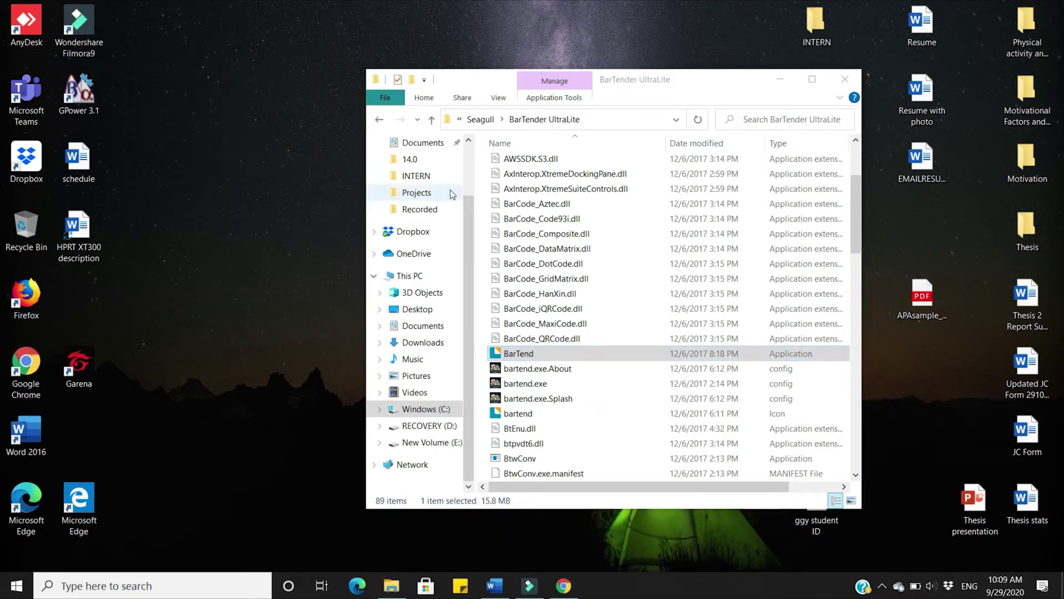
click(846, 81)
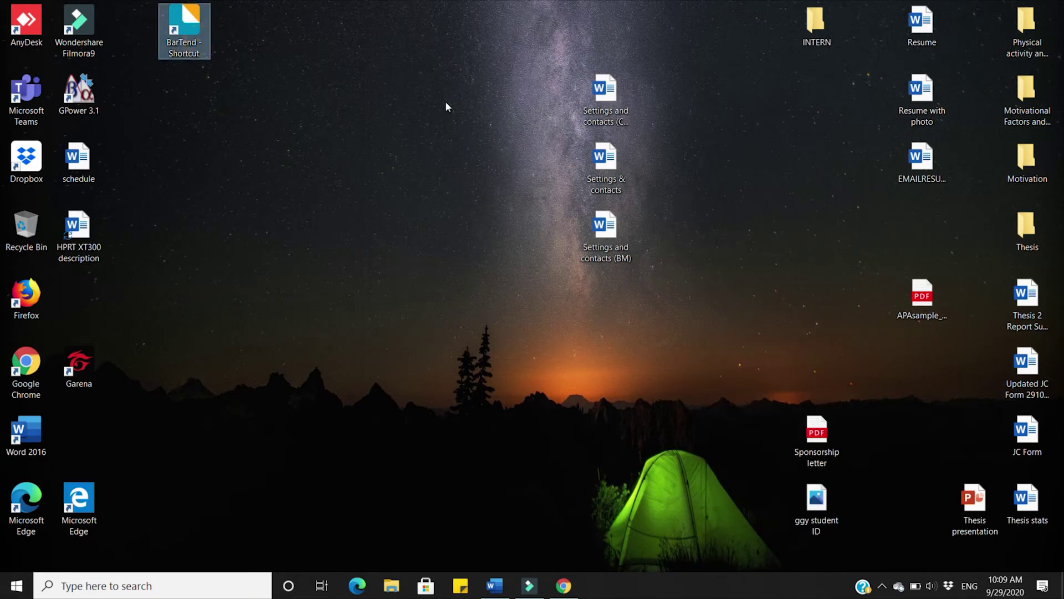
- Launch BarTender from its desktop shortcut and start a new document from a blank template with a single item per page
key(Return)
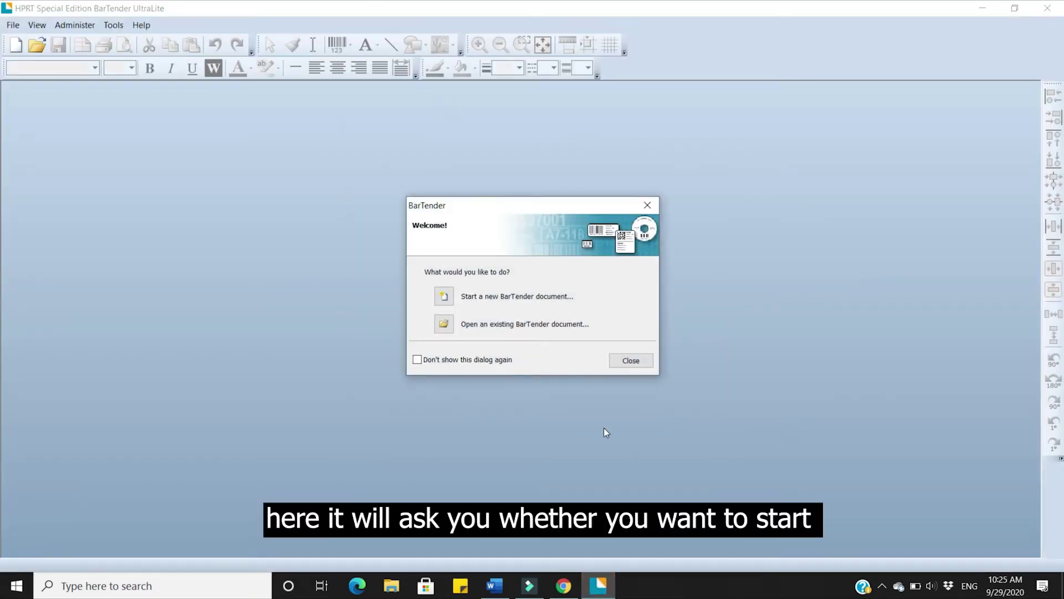
click(445, 300)
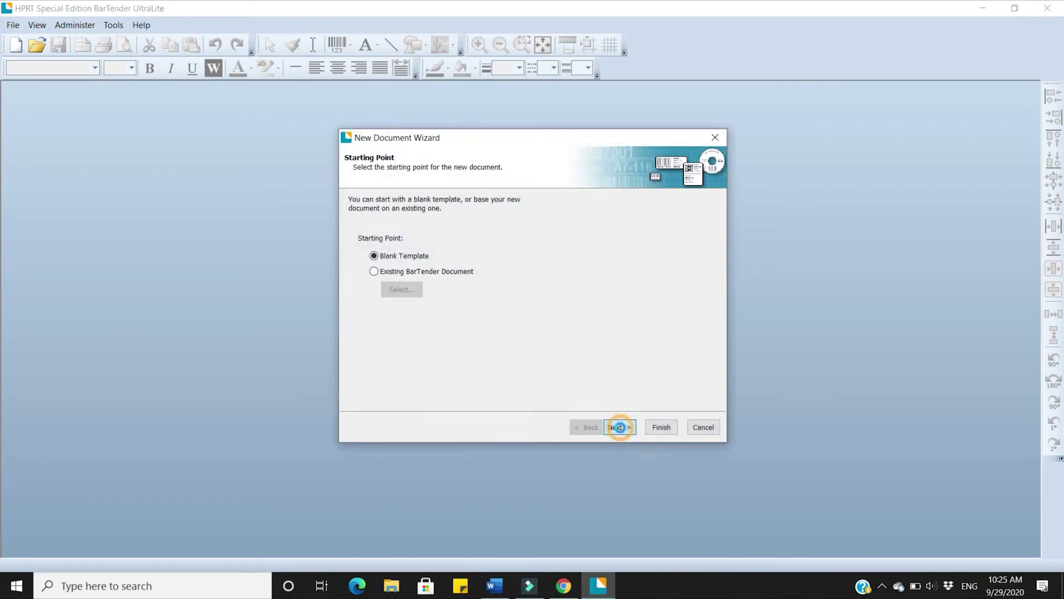
click(620, 429)
click(620, 428)
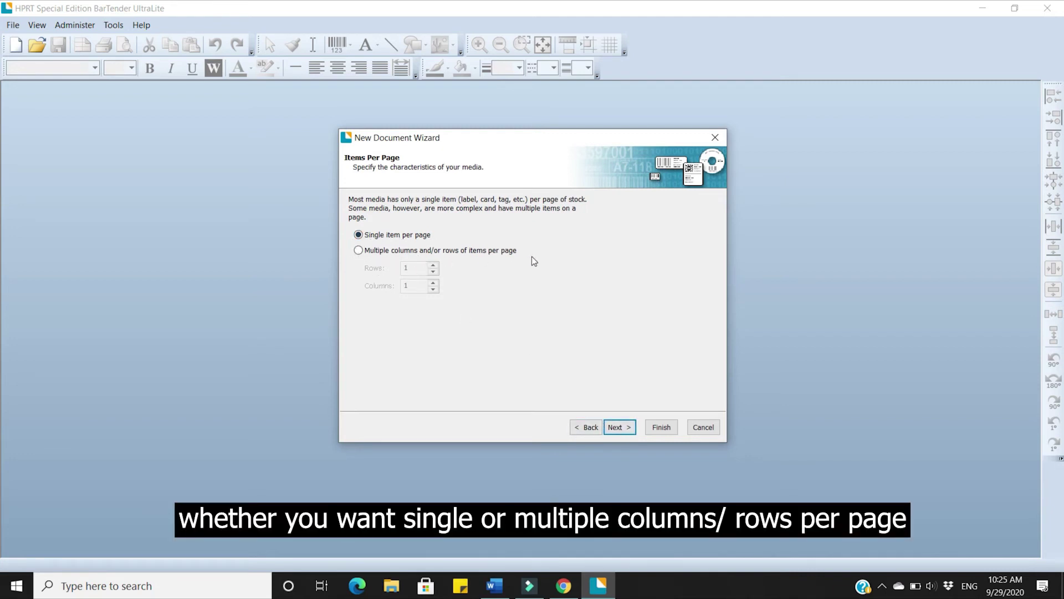
click(616, 426)
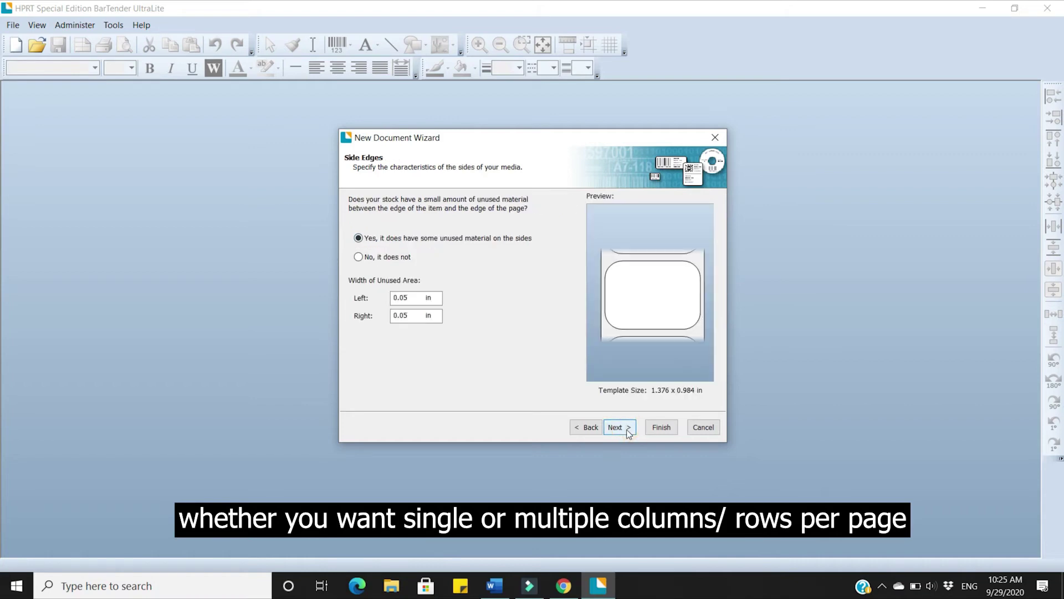
- Complete the new document with 0.05 in of unused material on each side, portrait orientation and no background features
click(626, 430)
click(629, 431)
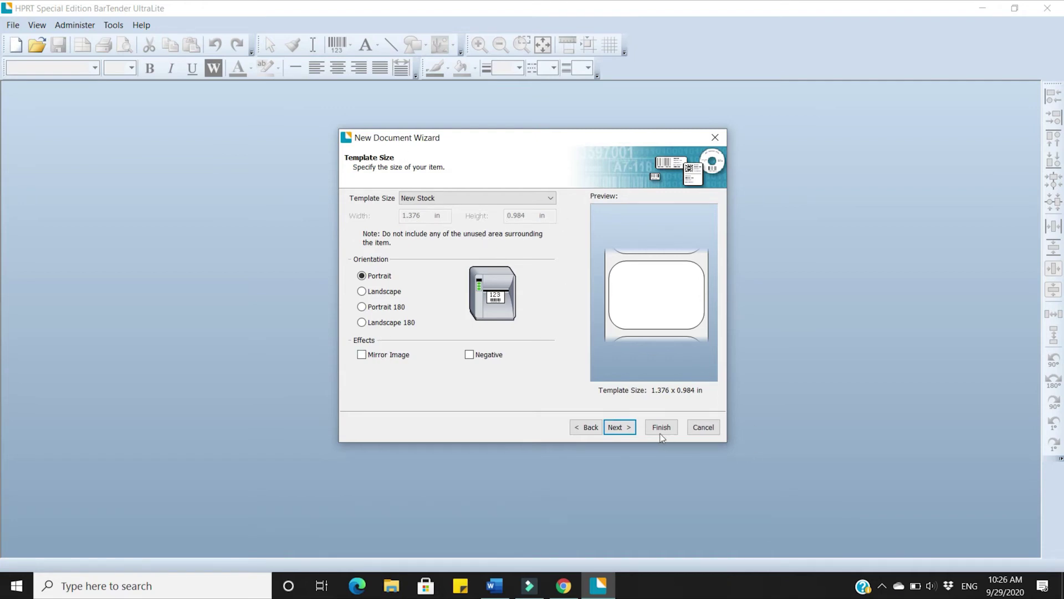
click(627, 429)
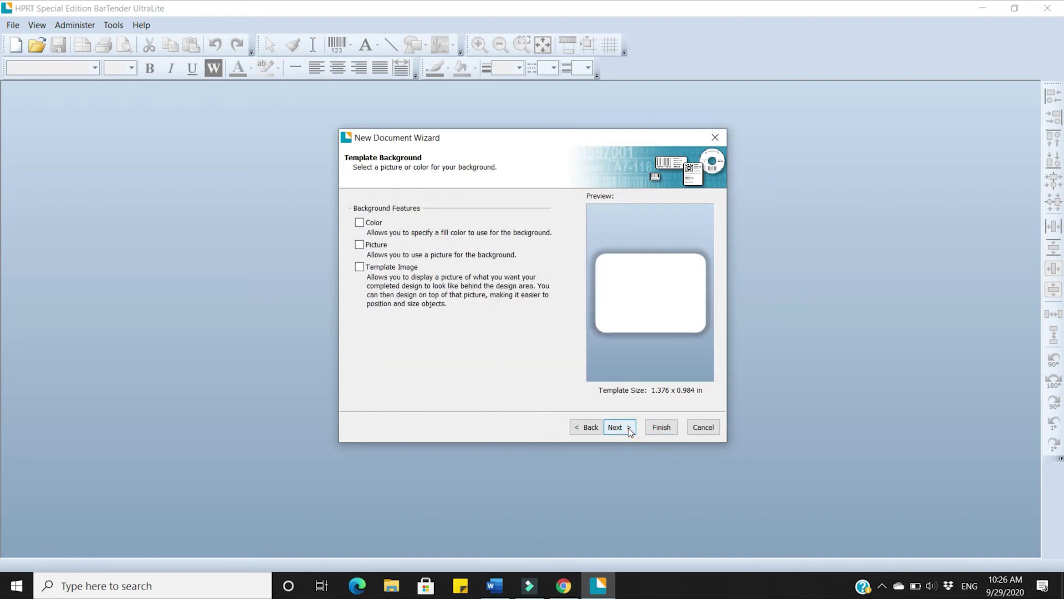
click(630, 431)
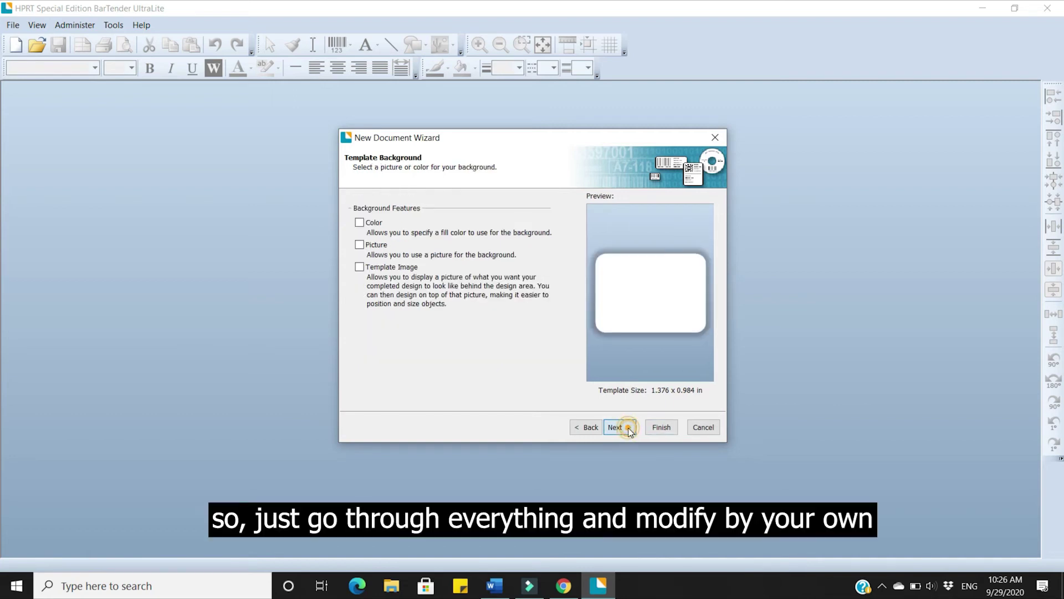
click(661, 428)
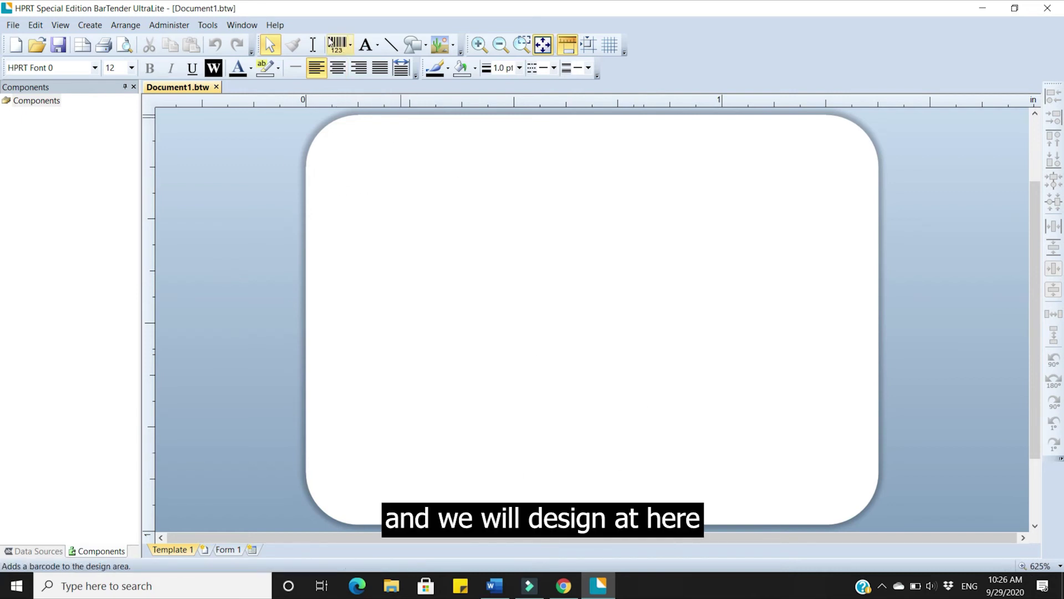
- Browse the full list of general purpose barcodes and choose the Code 93i symbology for a new barcode
click(350, 45)
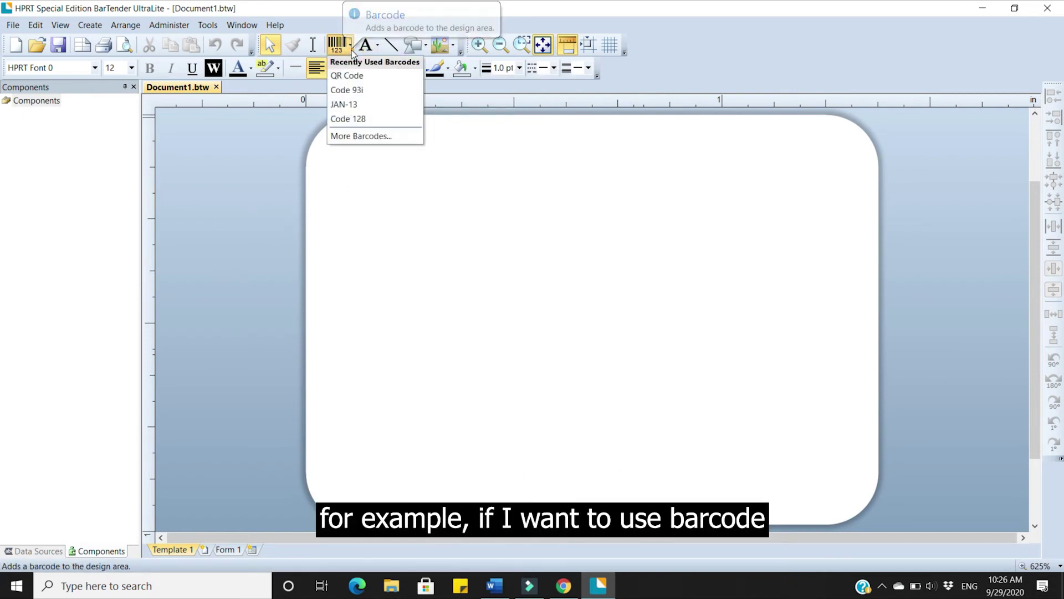
click(367, 135)
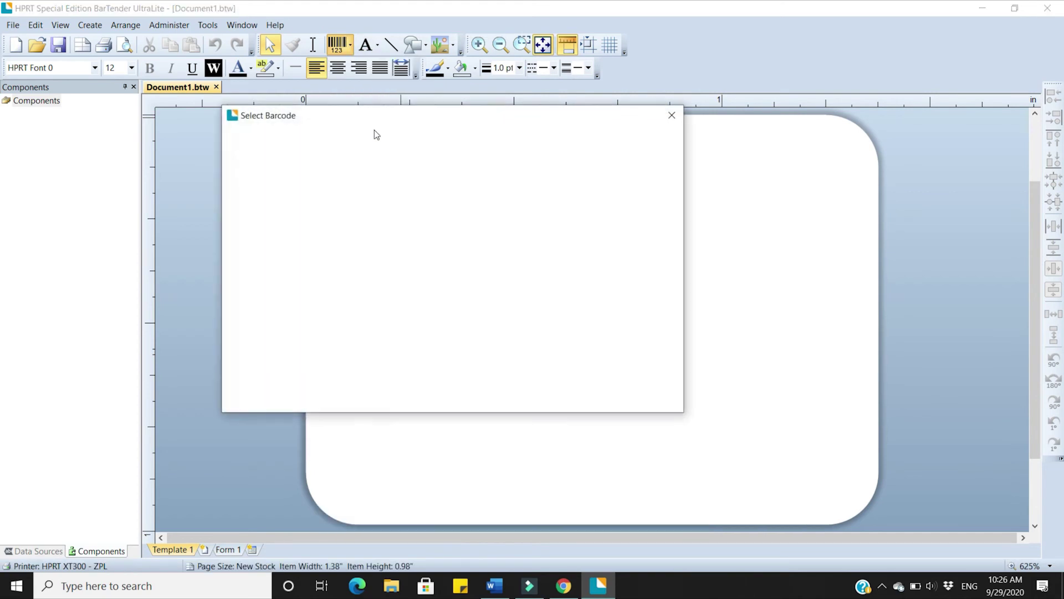
scroll(522, 215, up, 10)
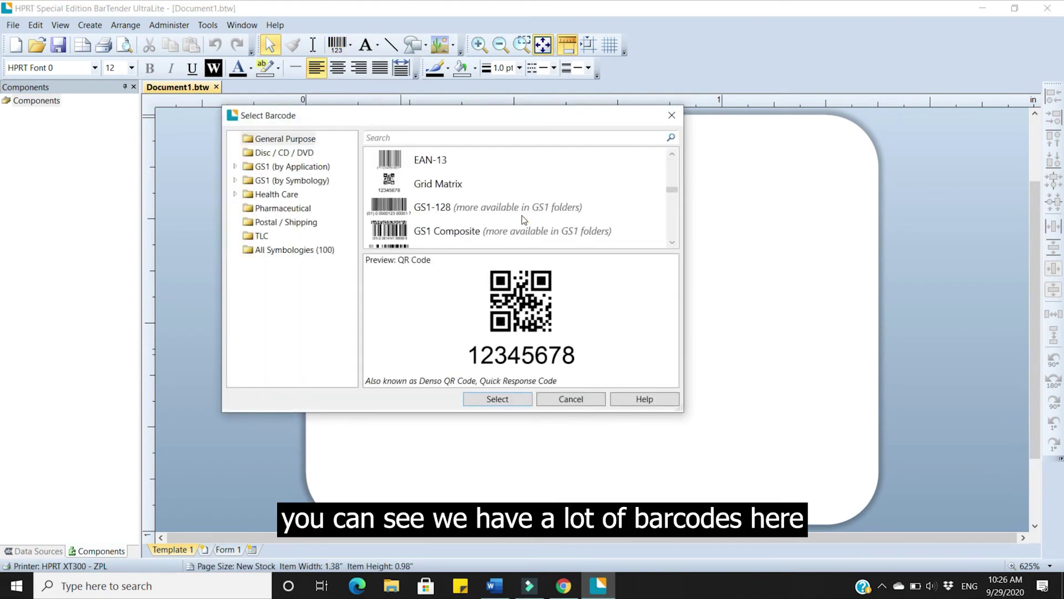
scroll(518, 222, up, 5)
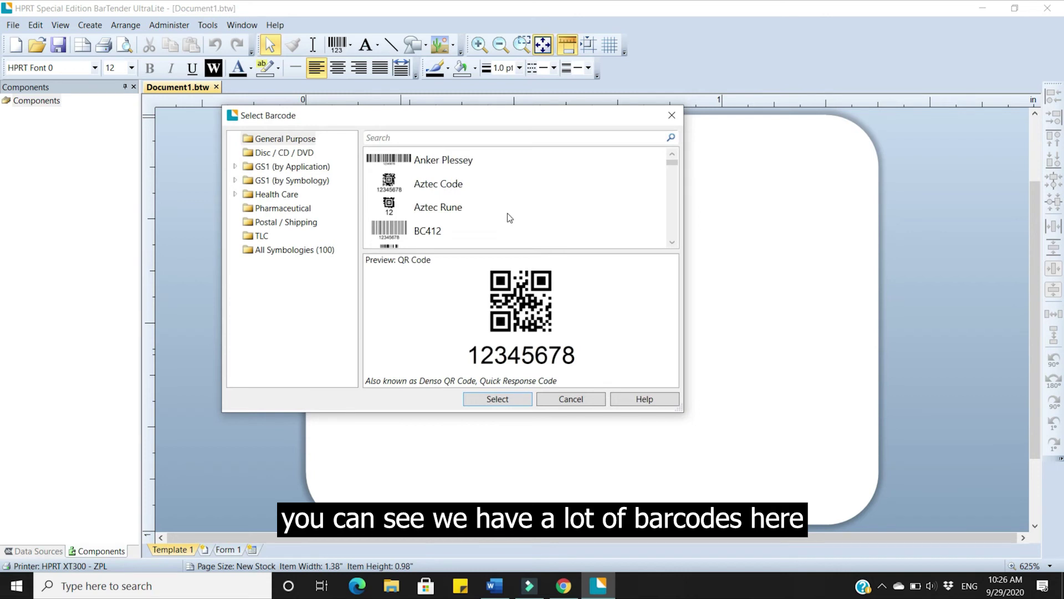
scroll(507, 216, down, 5)
scroll(499, 210, down, 1)
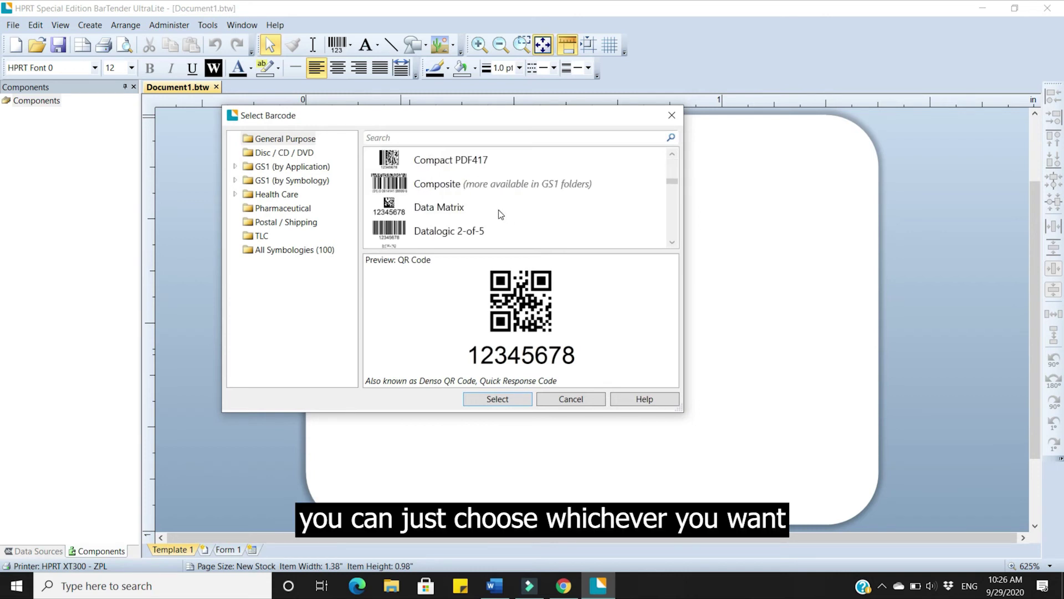
scroll(498, 210, up, 1)
click(440, 185)
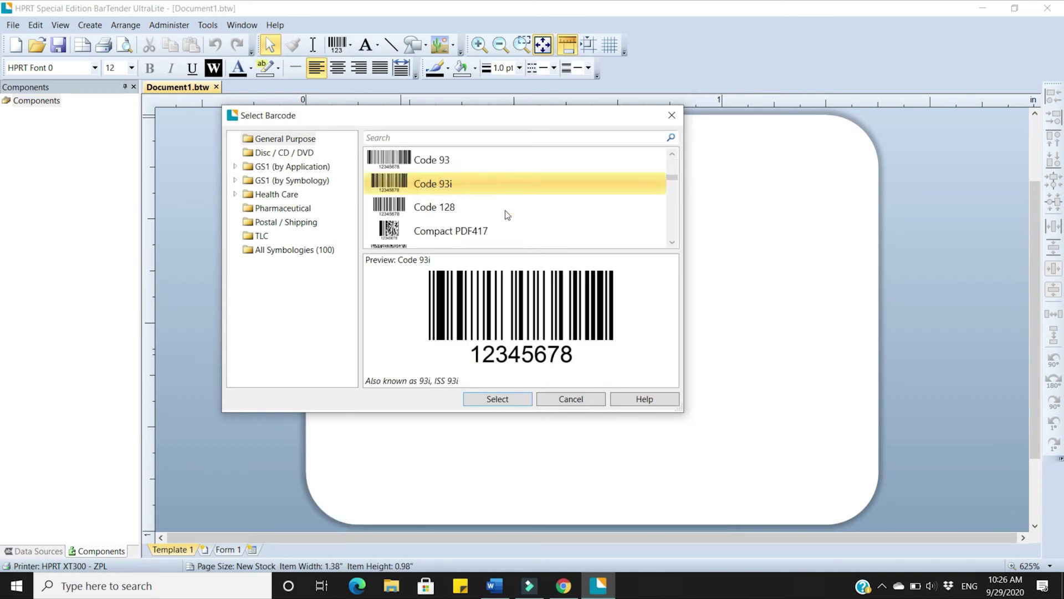
click(483, 401)
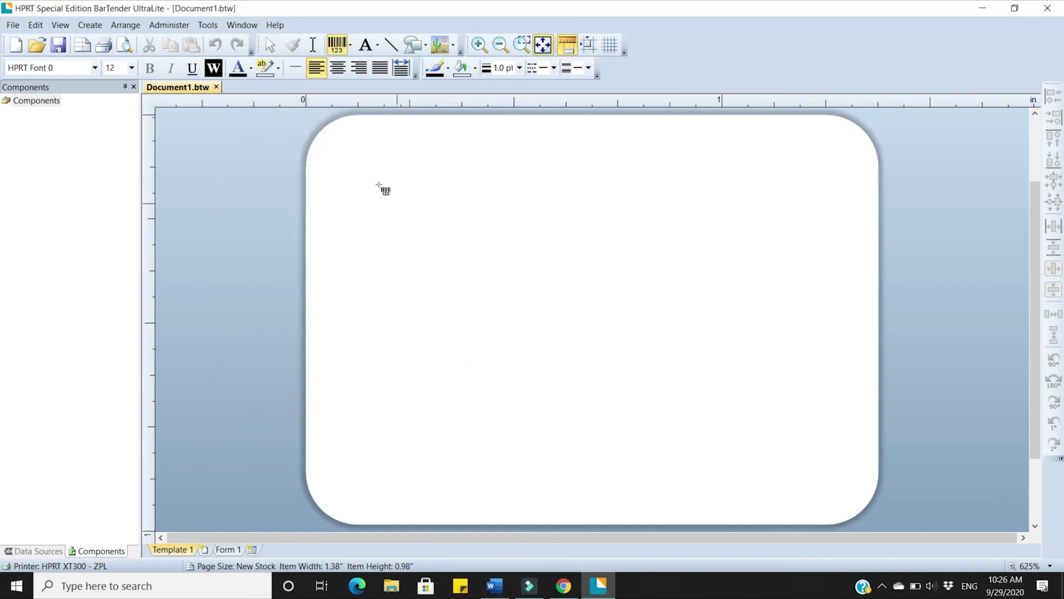
- Place the barcode on the label, shrink it to about 0.91 in wide and move it near the label's centre
drag(388, 164, 592, 305)
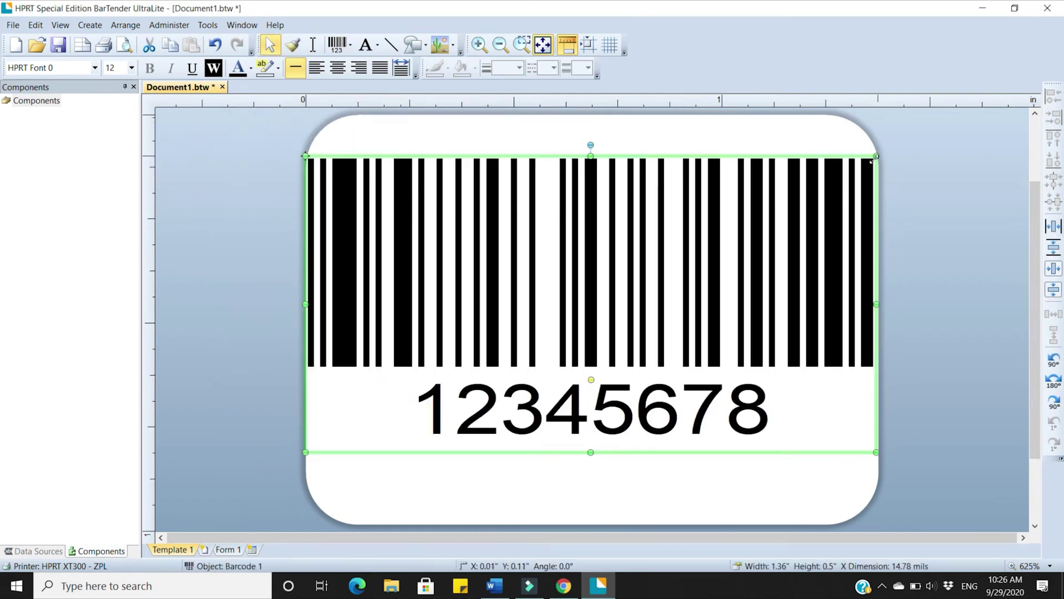
drag(874, 157, 743, 191)
drag(552, 280, 638, 258)
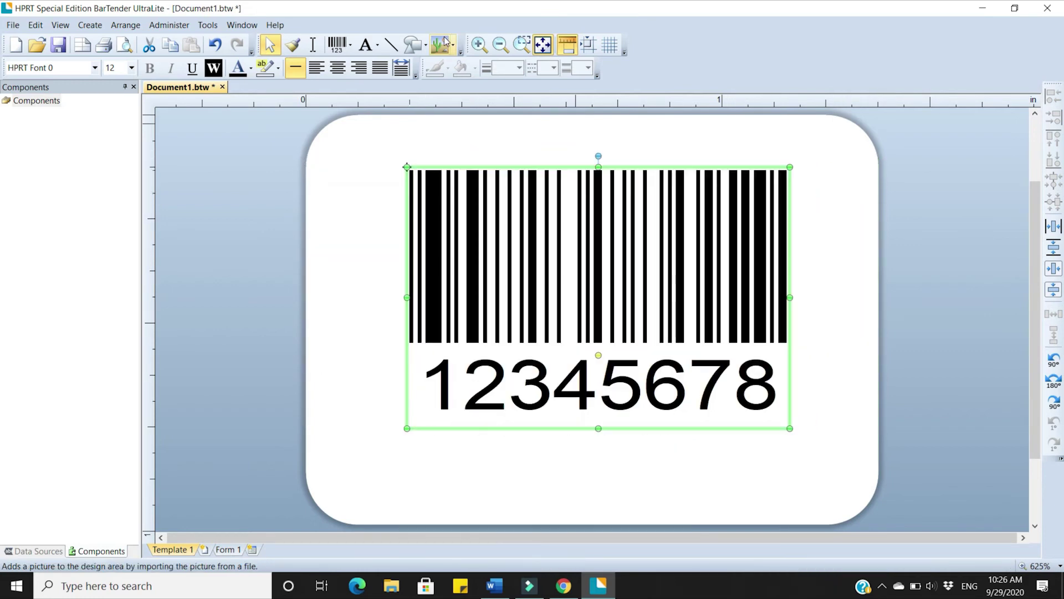
- Draw two horizontal lines about 1.16 in long, one above the barcode and one near the label's lower edge
click(391, 47)
mouse_move(339, 142)
mouse_down()
mouse_move(831, 154)
mouse_move(830, 145)
mouse_up()
mouse_move(353, 509)
mouse_down()
mouse_move(835, 499)
mouse_move(841, 509)
mouse_up()
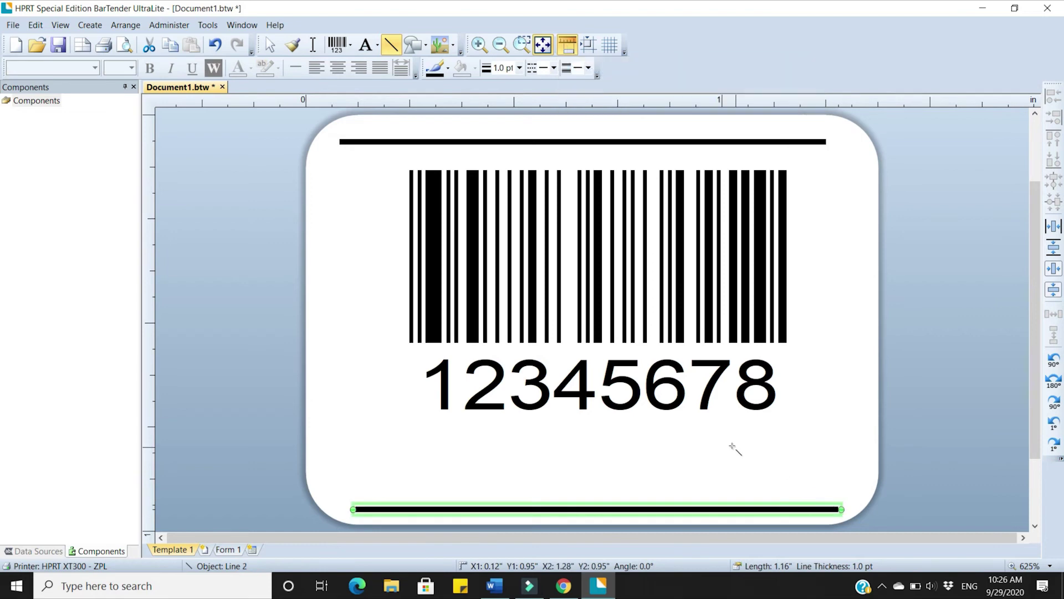
- Add a single-line text object reading "abc" between the barcode and the lower line
click(378, 47)
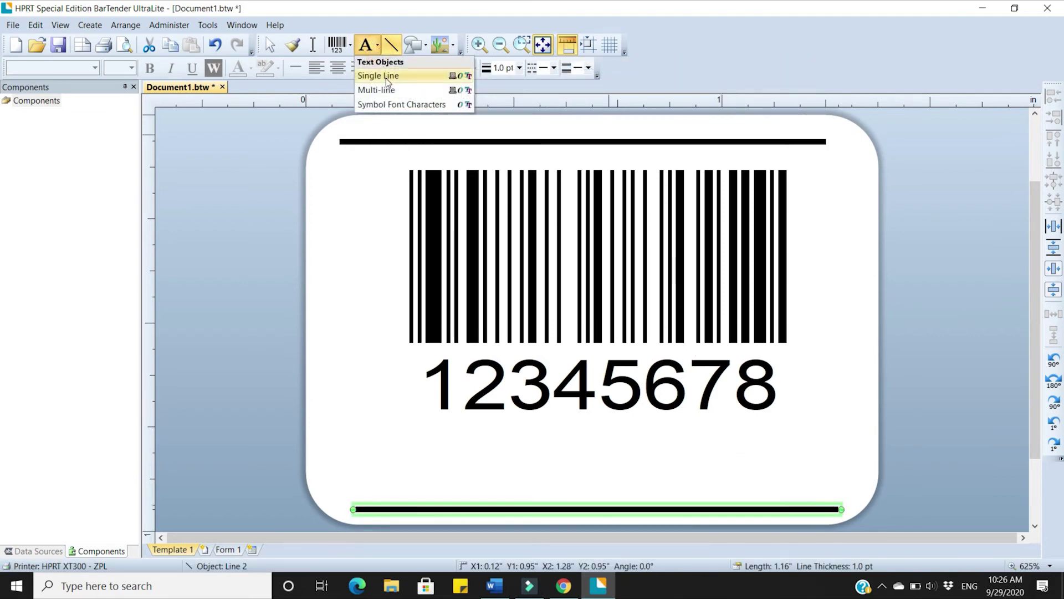
click(386, 75)
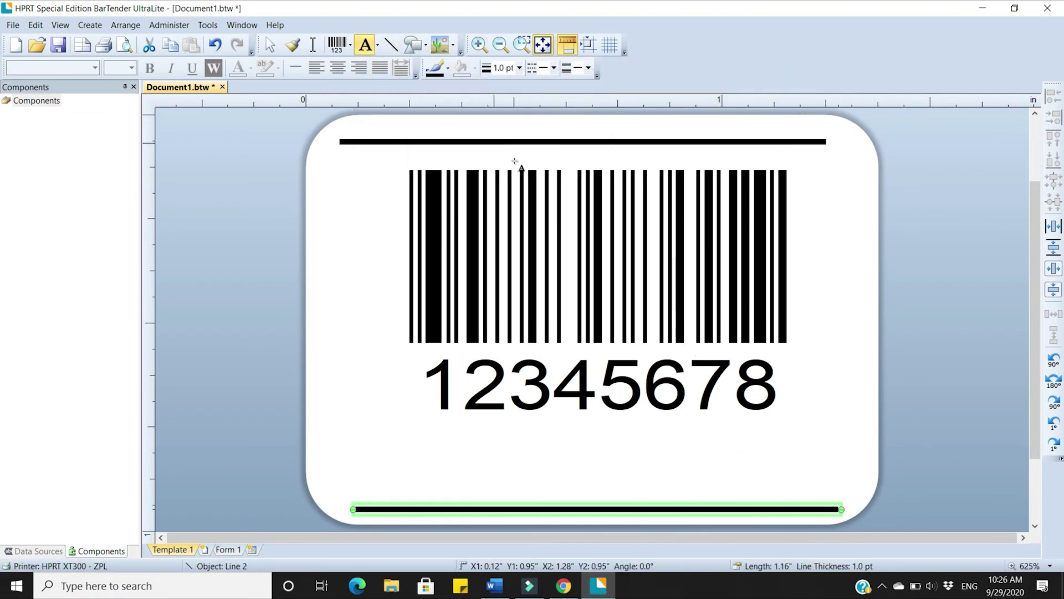
click(326, 214)
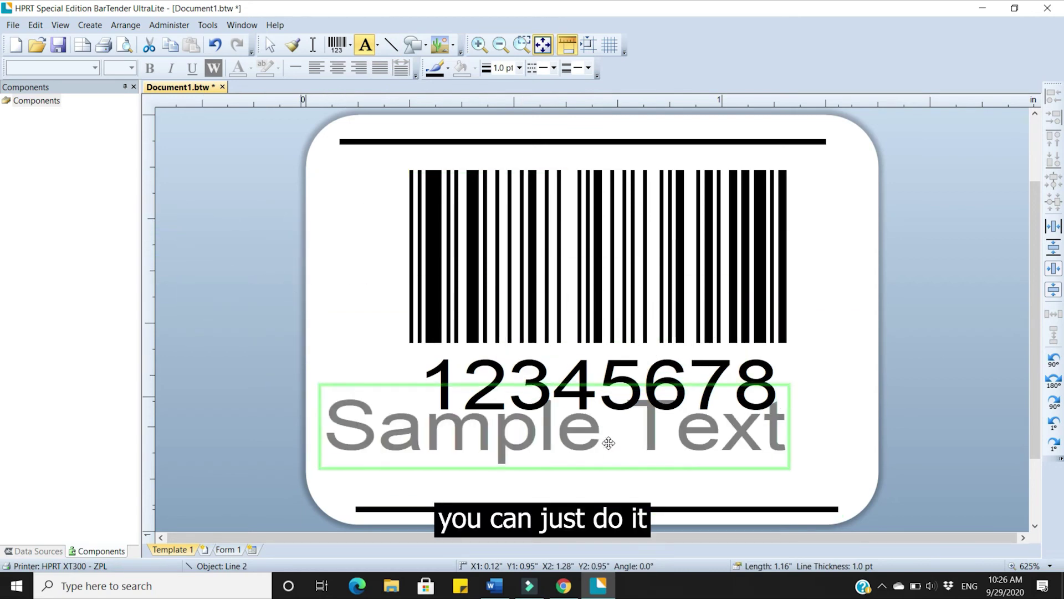
click(690, 502)
double_click(695, 471)
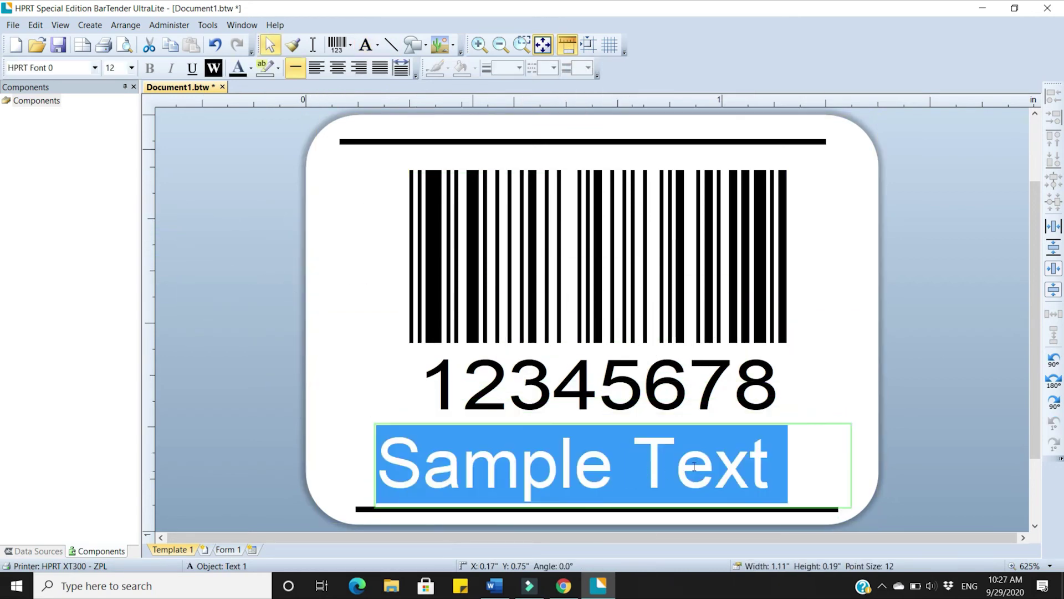
text(abc)
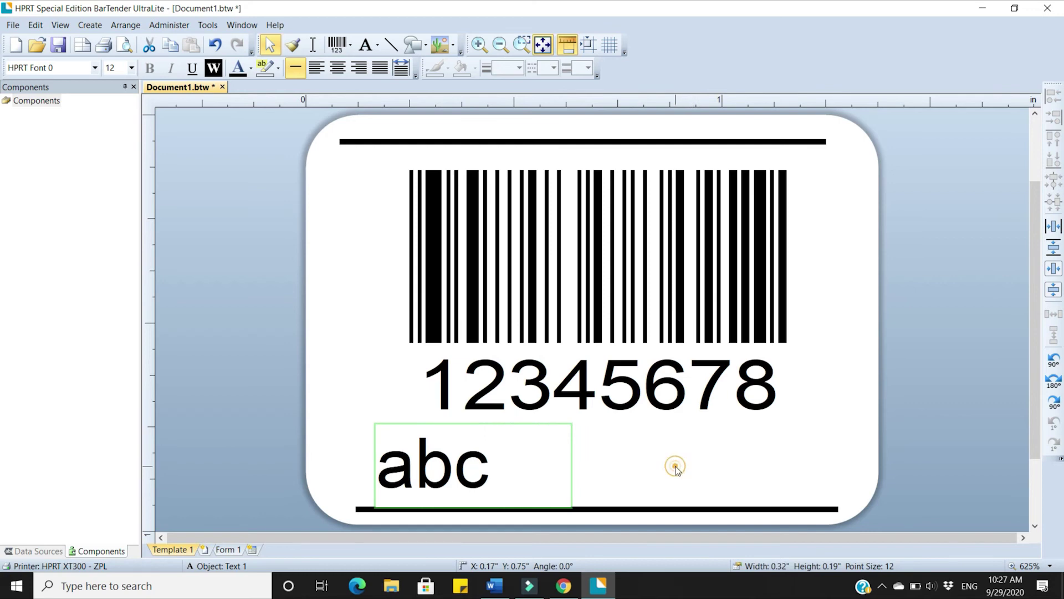
click(617, 405)
key(Tab)
scroll(511, 312, right, 2)
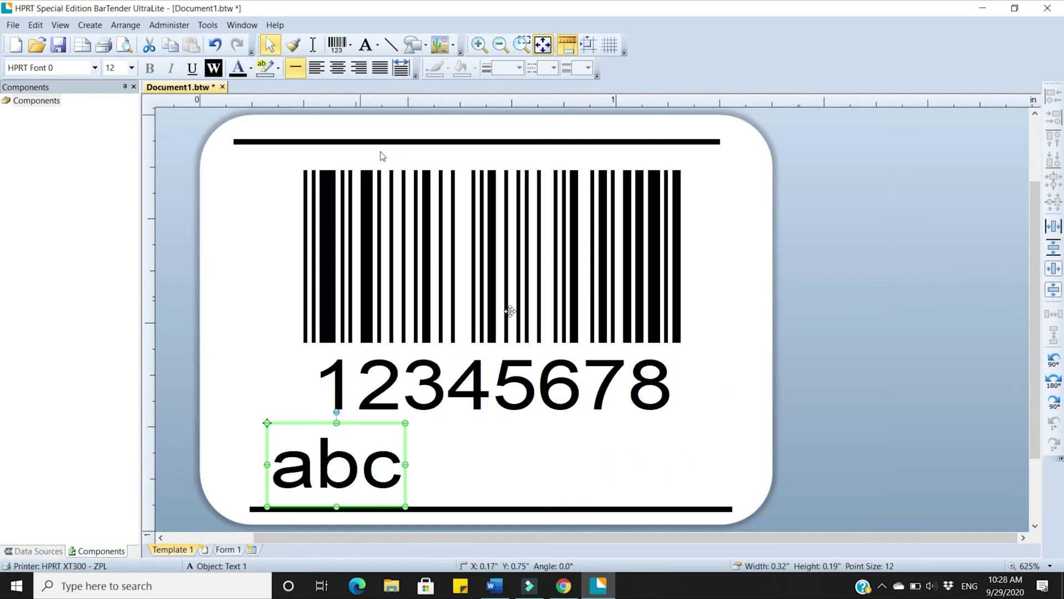
- Set the barcode's text size to 6 and shorten its bars to about 0.37 in high
click(589, 298)
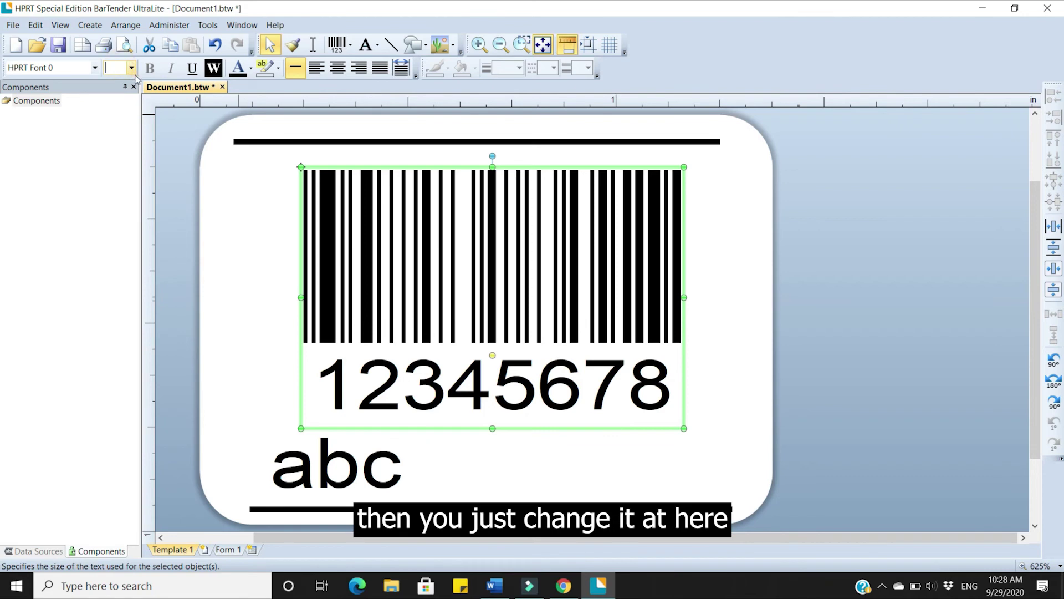
text(6)
key(Return)
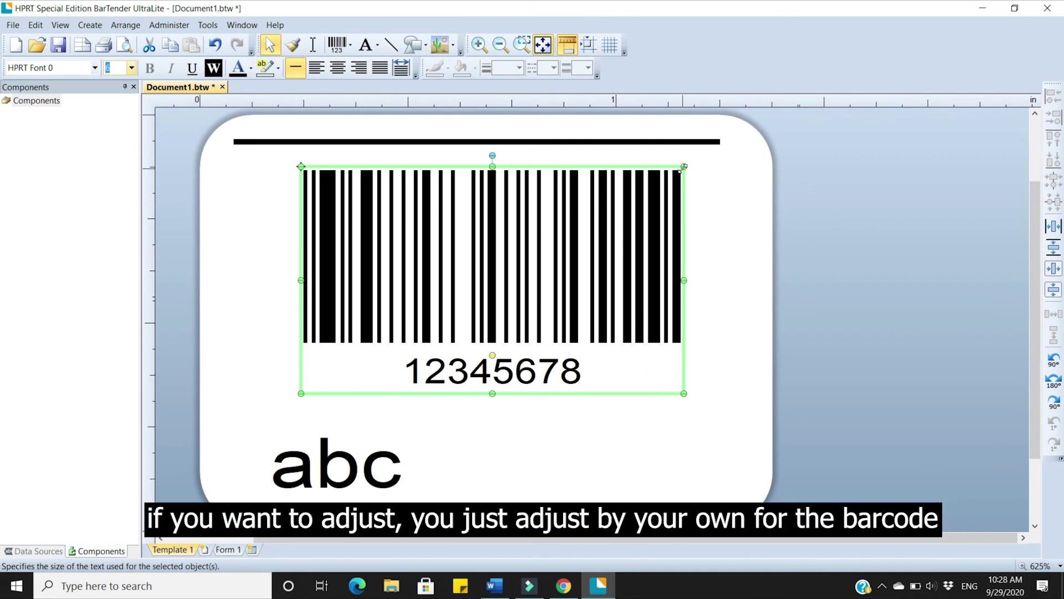
drag(681, 169, 685, 190)
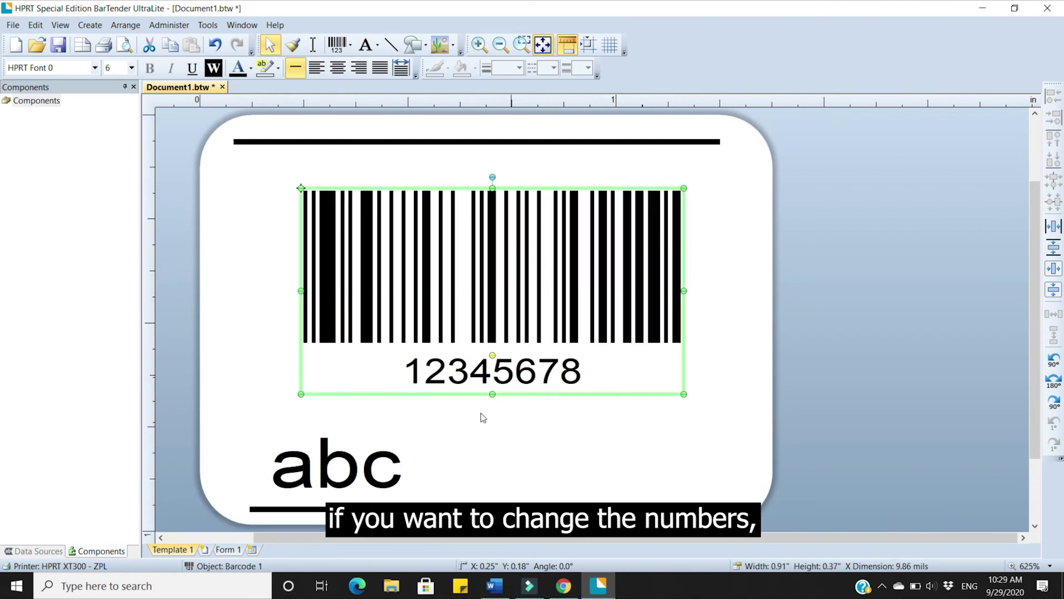
- Replace the barcode's embedded data with 3564789
right_click(561, 250)
click(592, 364)
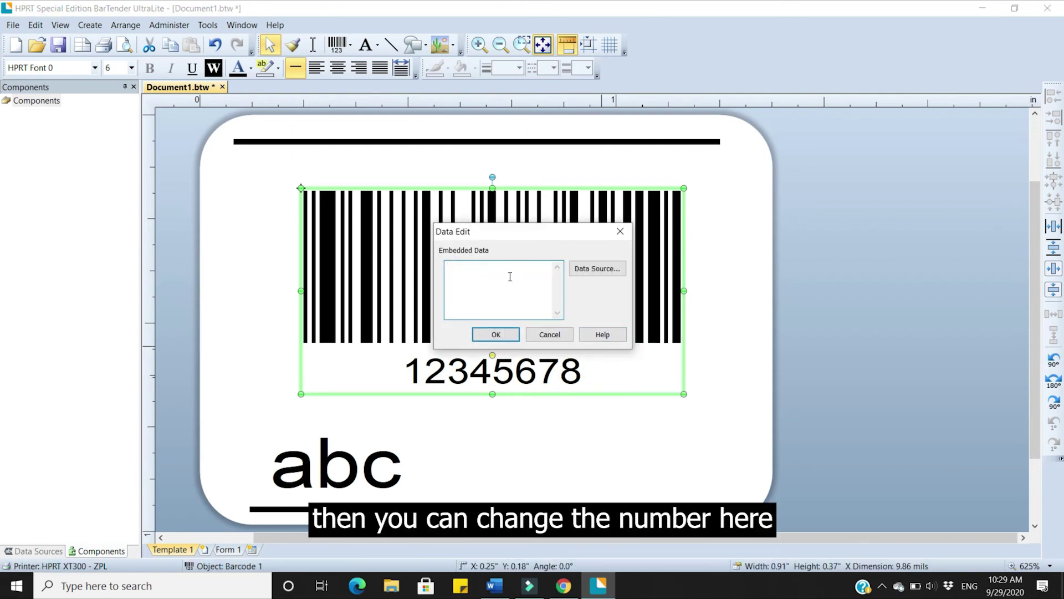
text(3564789)
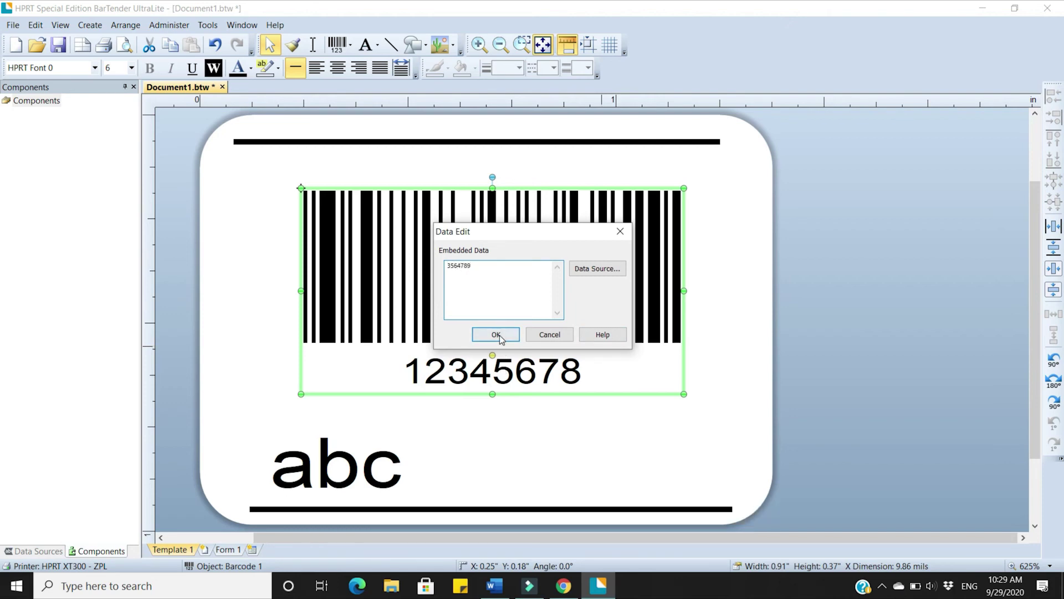
click(497, 335)
- Open the barcode's properties
right_click(583, 244)
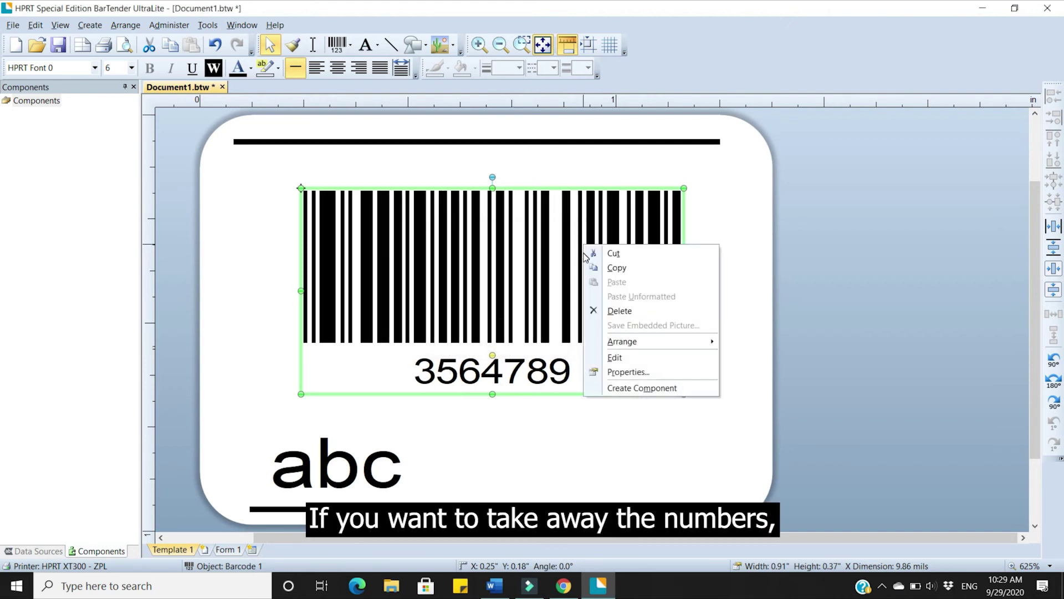
click(627, 373)
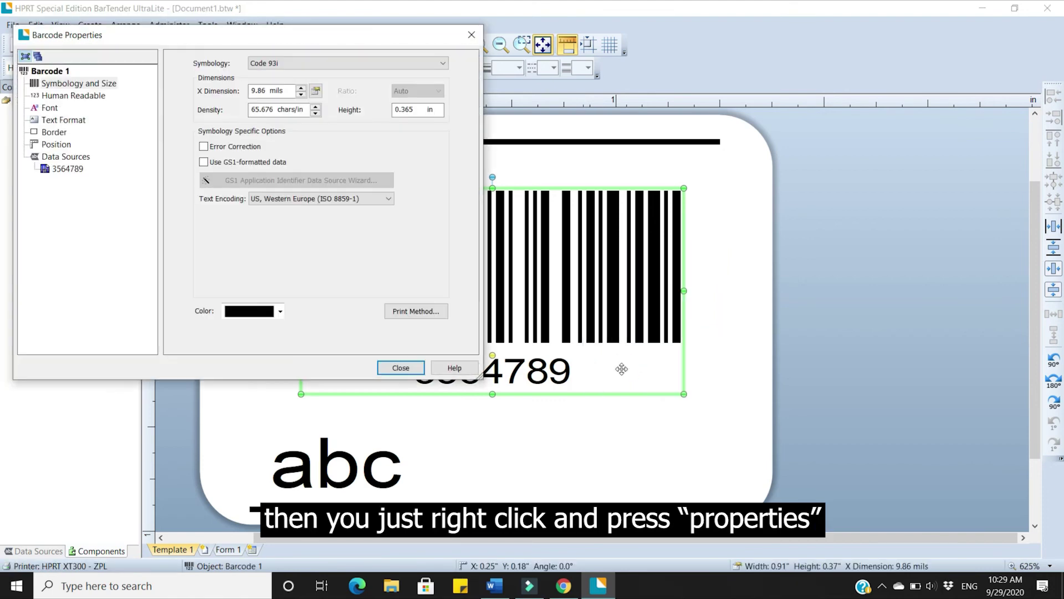